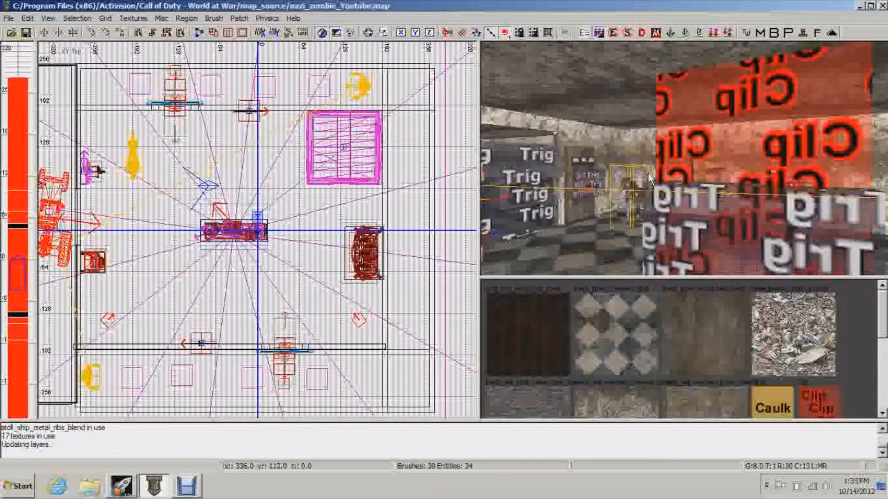
Duplicate a node_pathnode from the strip outside the south wall and move the copy into the room's southeast corner.
{"action": "scroll", "coordinate": [254, 180], "scroll_direction": "down", "scroll_amount": 1}
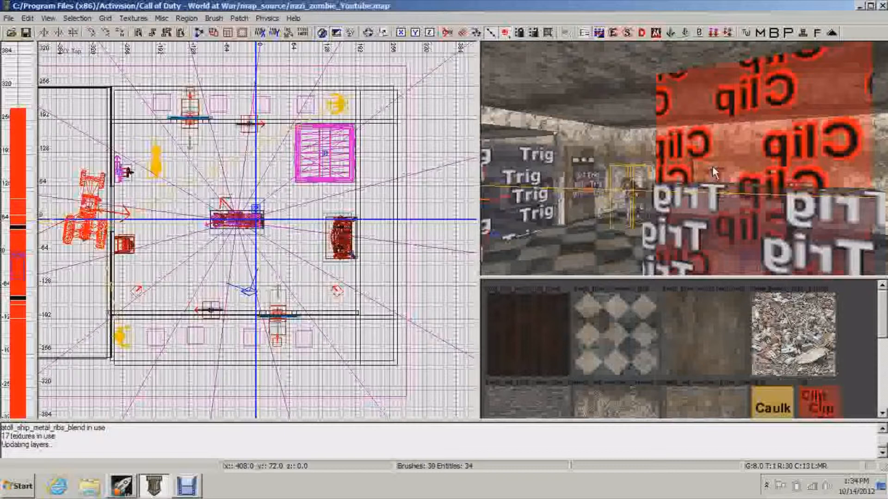
{"action": "right_click_drag", "start_coordinate": [698, 213], "coordinate": [689, 211]}
{"action": "left_click", "coordinate": [619, 238], "text": "shift"}
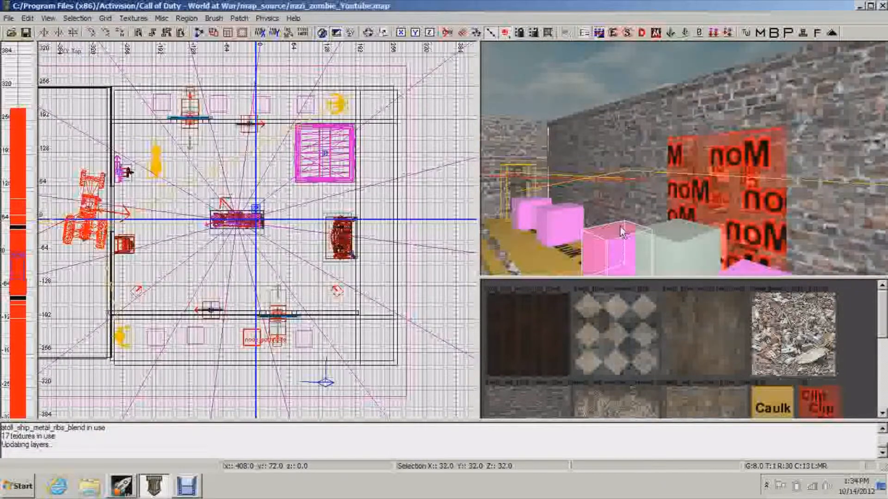
{"action": "scroll", "coordinate": [324, 296], "scroll_direction": "down", "scroll_amount": 3}
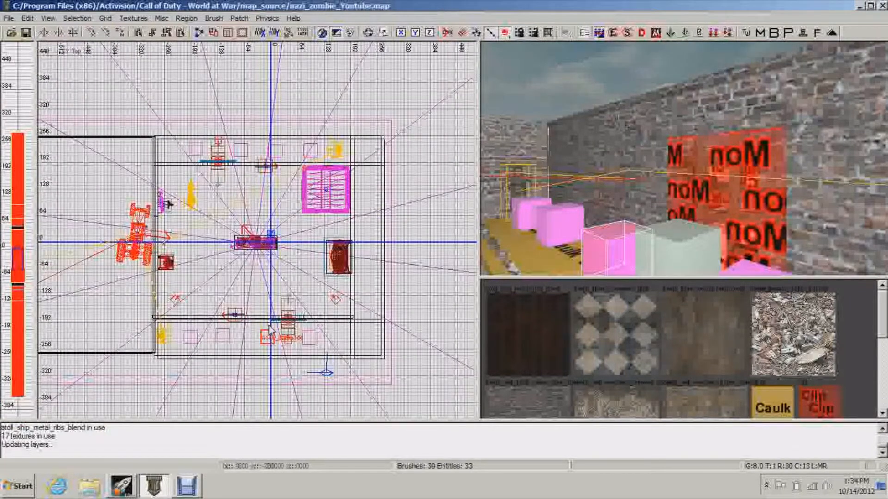
{"action": "key", "text": "space"}
{"action": "left_click_drag", "start_coordinate": [270, 332], "coordinate": [323, 291]}
{"action": "right_click_drag", "start_coordinate": [713, 210], "coordinate": [712, 210]}
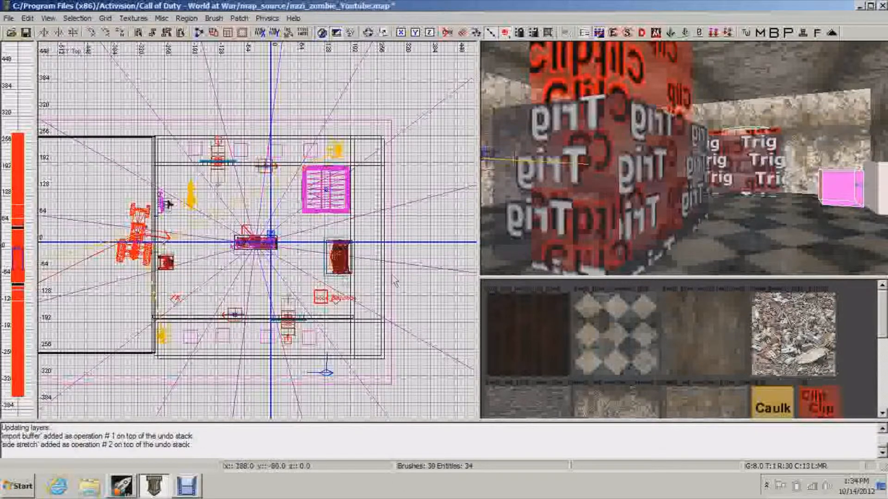
Place further pathnode copies northward along the east side of the room, up to just below the purple crosshatched square.
{"action": "scroll", "coordinate": [384, 278], "scroll_direction": "up", "scroll_amount": 3}
{"action": "right_click_drag", "start_coordinate": [647, 185], "coordinate": [678, 209]}
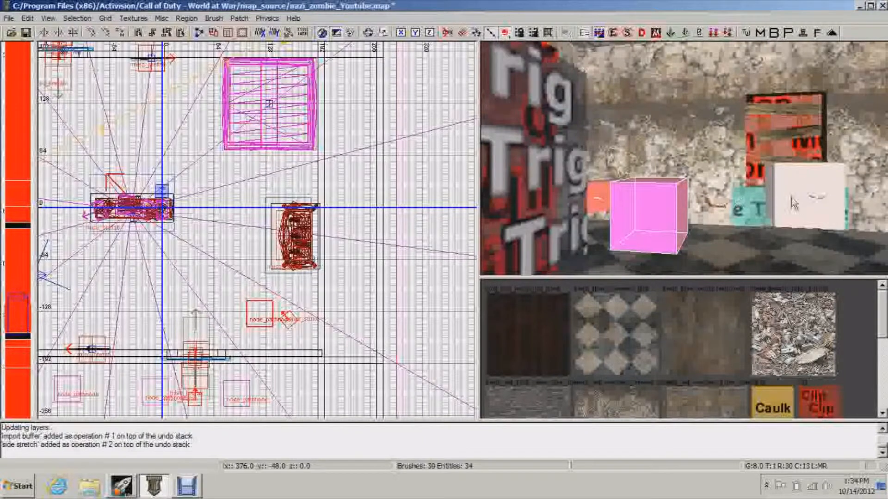
{"action": "right_click_drag", "start_coordinate": [718, 183], "coordinate": [678, 202]}
{"action": "mouse_move", "coordinate": [723, 224]}
{"action": "right_mouse_down"}
{"action": "mouse_move", "coordinate": [712, 203]}
{"action": "mouse_move", "coordinate": [712, 231]}
{"action": "mouse_move", "coordinate": [715, 222]}
{"action": "right_mouse_up"}
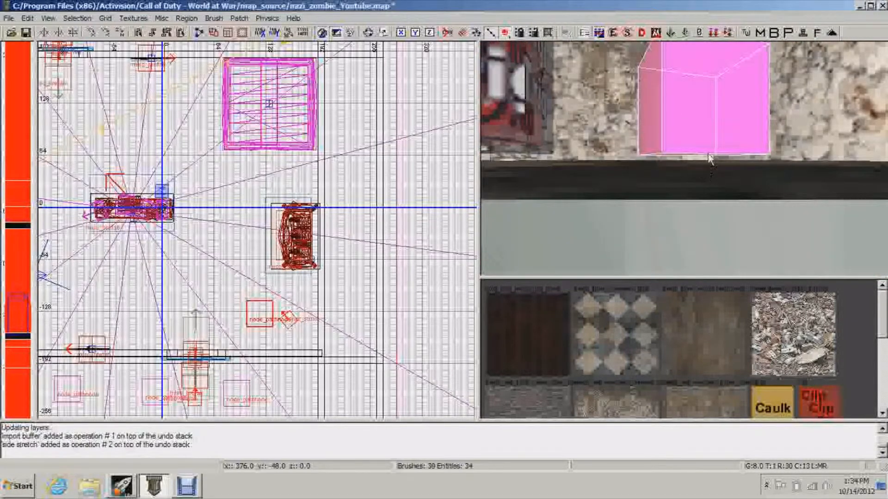
{"action": "right_click_drag", "start_coordinate": [703, 171], "coordinate": [691, 192]}
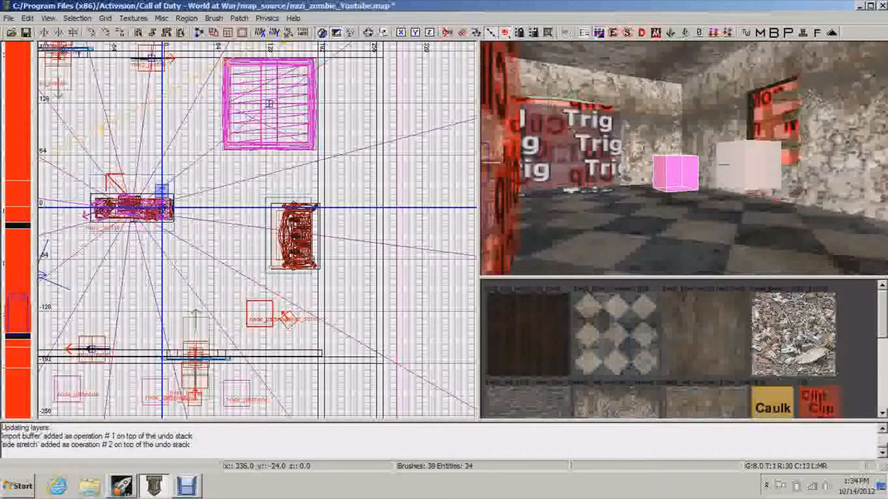
{"action": "right_click_drag", "start_coordinate": [358, 228], "coordinate": [417, 267]}
{"action": "scroll", "coordinate": [365, 228], "scroll_direction": "down", "scroll_amount": 1}
{"action": "right_click_drag", "start_coordinate": [352, 249], "coordinate": [390, 254]}
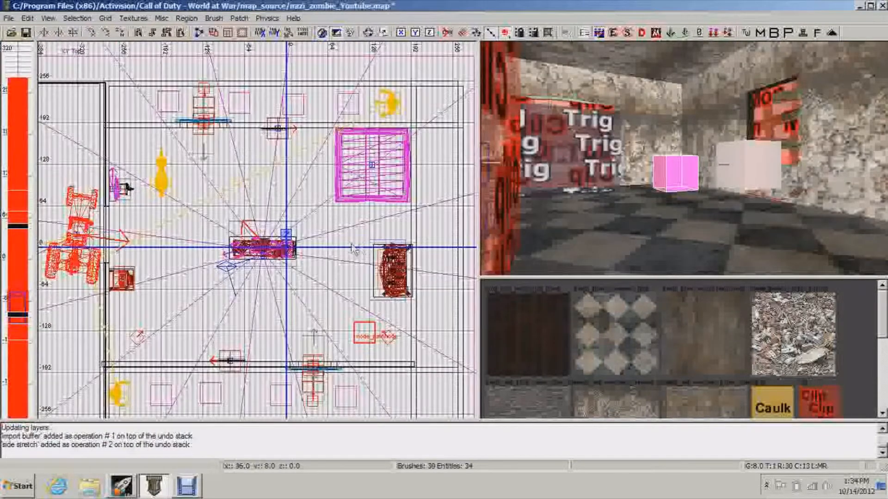
{"action": "key", "text": "ctrl+v"}
{"action": "mouse_move", "coordinate": [359, 347]}
{"action": "left_mouse_down"}
{"action": "mouse_move", "coordinate": [339, 261]}
{"action": "mouse_move", "coordinate": [347, 230]}
{"action": "mouse_move", "coordinate": [366, 212]}
{"action": "left_mouse_up"}
{"action": "key", "text": "space"}
{"action": "mouse_move", "coordinate": [727, 190]}
{"action": "right_mouse_down"}
{"action": "mouse_move", "coordinate": [714, 160]}
{"action": "mouse_move", "coordinate": [709, 209]}
{"action": "mouse_move", "coordinate": [696, 198]}
{"action": "mouse_move", "coordinate": [703, 217]}
{"action": "mouse_move", "coordinate": [724, 194]}
{"action": "right_mouse_up"}
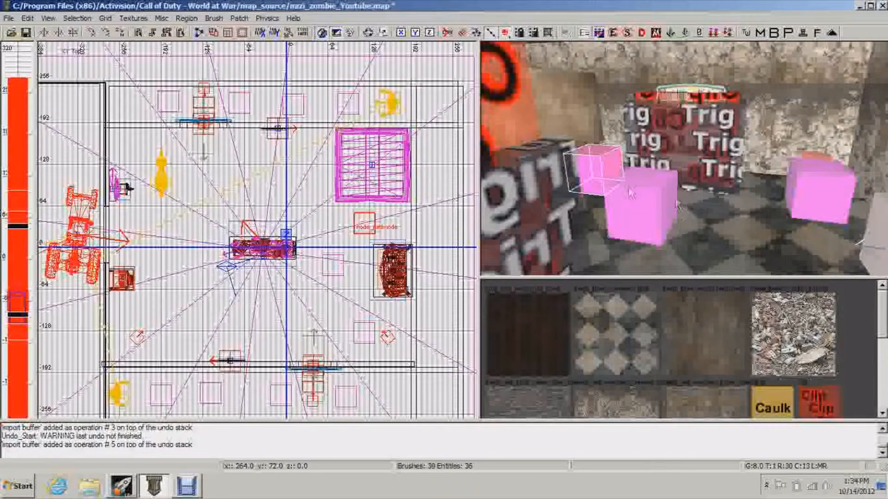
Scatter more pathnode copies across the room's north, west and south floor areas and clear the selection.
{"action": "key", "text": "space"}
{"action": "mouse_move", "coordinate": [367, 230]}
{"action": "left_mouse_down"}
{"action": "mouse_move", "coordinate": [314, 214]}
{"action": "mouse_move", "coordinate": [294, 165]}
{"action": "mouse_move", "coordinate": [199, 184]}
{"action": "mouse_move", "coordinate": [184, 201]}
{"action": "left_mouse_up"}
{"action": "key", "text": "space"}
{"action": "key", "text": "space"}
{"action": "key", "text": "space"}
{"action": "key", "text": "space"}
{"action": "mouse_move", "coordinate": [184, 200]}
{"action": "left_mouse_down"}
{"action": "mouse_move", "coordinate": [172, 176]}
{"action": "mouse_move", "coordinate": [123, 140]}
{"action": "mouse_move", "coordinate": [115, 113]}
{"action": "mouse_move", "coordinate": [113, 206]}
{"action": "mouse_move", "coordinate": [130, 261]}
{"action": "mouse_move", "coordinate": [163, 248]}
{"action": "mouse_move", "coordinate": [184, 274]}
{"action": "mouse_move", "coordinate": [122, 300]}
{"action": "left_mouse_up"}
{"action": "key", "text": "space"}
{"action": "key", "text": "space"}
{"action": "key", "text": "space"}
{"action": "key", "text": "space"}
{"action": "key", "text": "space"}
{"action": "left_click_drag", "start_coordinate": [122, 300], "coordinate": [248, 258]}
{"action": "key", "text": "Escape"}
Duplicate a pathnode from the room and position the copy in the Trig-covered doorway of the west wall.
{"action": "mouse_move", "coordinate": [647, 223]}
{"action": "right_mouse_down"}
{"action": "mouse_move", "coordinate": [541, 224]}
{"action": "mouse_move", "coordinate": [513, 209]}
{"action": "mouse_move", "coordinate": [527, 203]}
{"action": "right_mouse_up"}
{"action": "right_click_drag", "start_coordinate": [814, 213], "coordinate": [708, 220]}
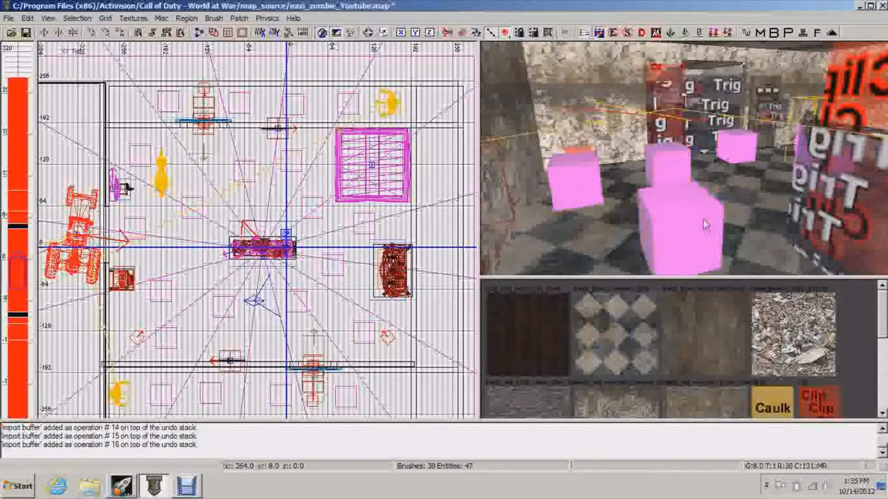
{"action": "left_click", "coordinate": [707, 221], "text": "shift"}
{"action": "key", "text": "space"}
{"action": "mouse_move", "coordinate": [262, 271]}
{"action": "right_mouse_down"}
{"action": "mouse_move", "coordinate": [389, 250]}
{"action": "mouse_move", "coordinate": [304, 301]}
{"action": "mouse_move", "coordinate": [312, 302]}
{"action": "right_mouse_up"}
{"action": "scroll", "coordinate": [264, 272], "scroll_direction": "down", "scroll_amount": 3}
{"action": "left_click_drag", "start_coordinate": [356, 294], "coordinate": [294, 257]}
{"action": "mouse_move", "coordinate": [699, 211]}
{"action": "right_mouse_down"}
{"action": "mouse_move", "coordinate": [707, 175]}
{"action": "mouse_move", "coordinate": [721, 194]}
{"action": "mouse_move", "coordinate": [714, 175]}
{"action": "mouse_move", "coordinate": [709, 217]}
{"action": "right_mouse_up"}
{"action": "scroll", "coordinate": [707, 162], "scroll_direction": "down", "scroll_amount": 3}
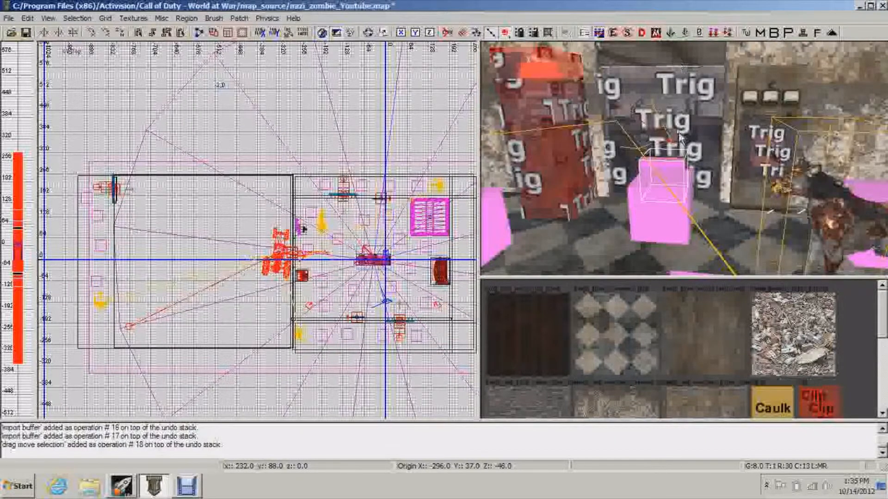
{"action": "right_click_drag", "start_coordinate": [769, 110], "coordinate": [767, 67]}
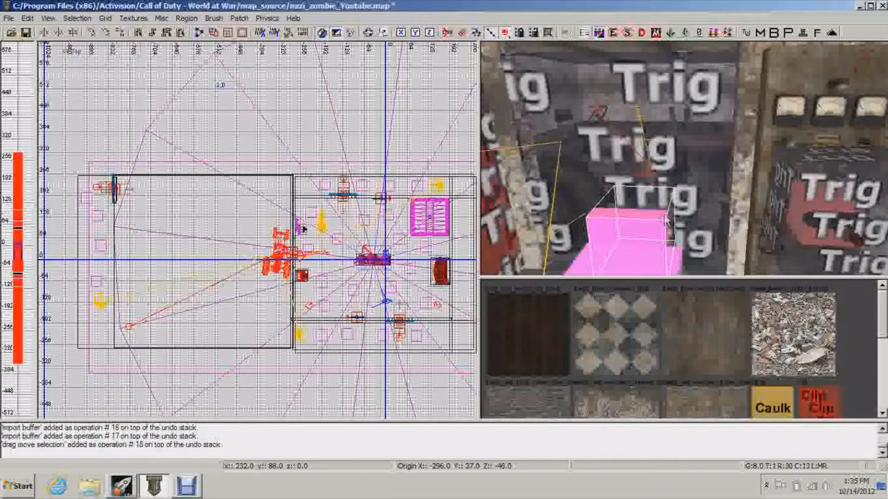
{"action": "left_click_drag", "start_coordinate": [297, 254], "coordinate": [304, 253]}
{"action": "mouse_move", "coordinate": [609, 250]}
{"action": "right_mouse_down"}
{"action": "mouse_move", "coordinate": [758, 139]}
{"action": "mouse_move", "coordinate": [693, 240]}
{"action": "mouse_move", "coordinate": [749, 218]}
{"action": "mouse_move", "coordinate": [721, 245]}
{"action": "mouse_move", "coordinate": [735, 204]}
{"action": "mouse_move", "coordinate": [726, 196]}
{"action": "right_mouse_up"}
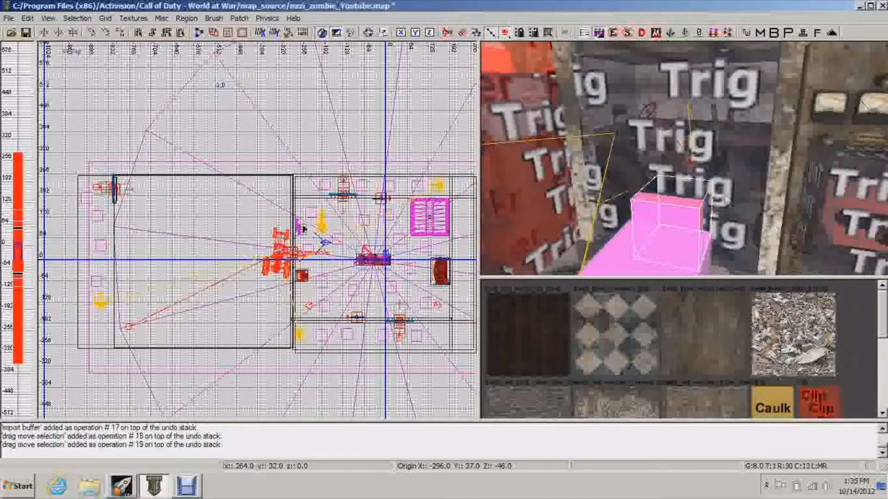
{"action": "mouse_move", "coordinate": [303, 229]}
{"action": "left_mouse_down"}
{"action": "mouse_move", "coordinate": [324, 240]}
{"action": "mouse_move", "coordinate": [304, 229]}
{"action": "left_mouse_up"}
Continue the pathnode copies through the doorway, spread them evenly over the large western area, and clear the selection.
{"action": "key", "text": "ctrl+v"}
{"action": "key", "text": "ctrl+v"}
{"action": "key", "text": "ctrl+v"}
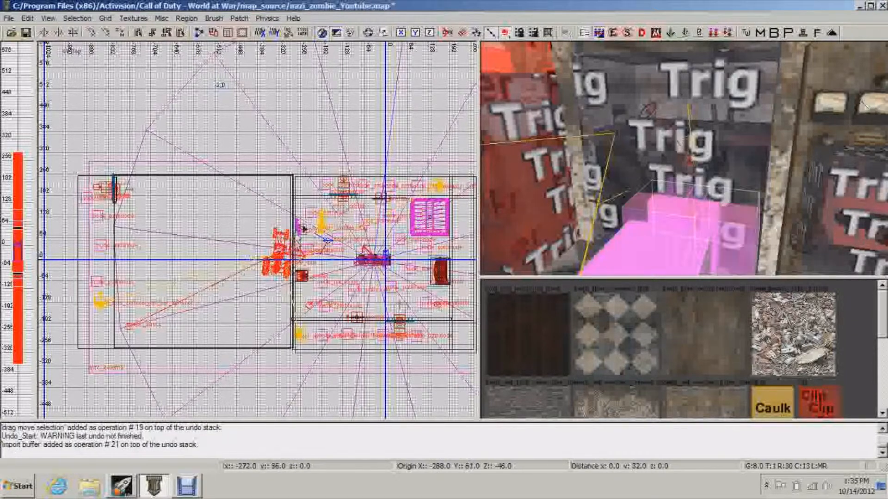
{"action": "key", "text": "ctrl+v"}
{"action": "key", "text": "ctrl+v"}
{"action": "key", "text": "ctrl+v"}
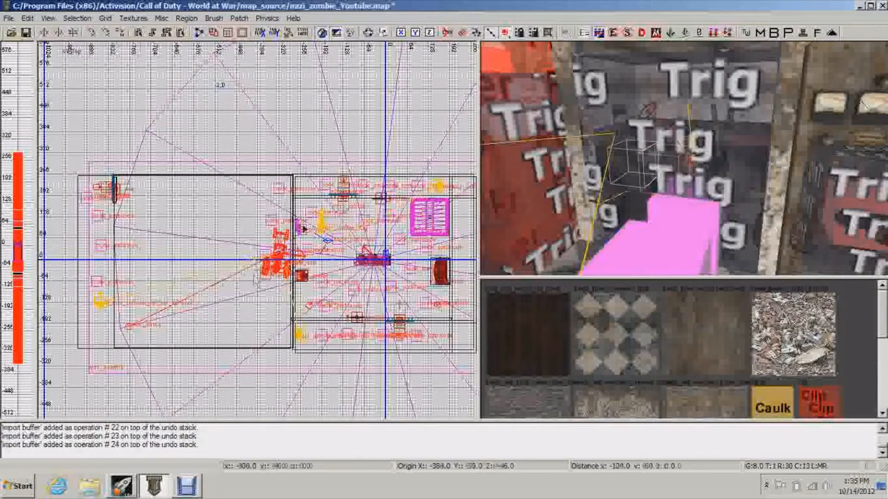
{"action": "key", "text": "ctrl+v"}
{"action": "key", "text": "ctrl+v"}
{"action": "key", "text": "ctrl+v"}
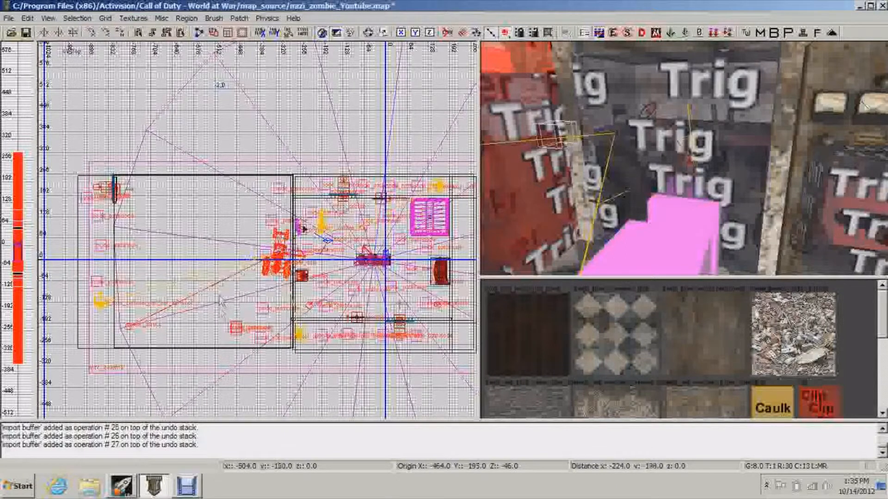
{"action": "key", "text": "ctrl+v"}
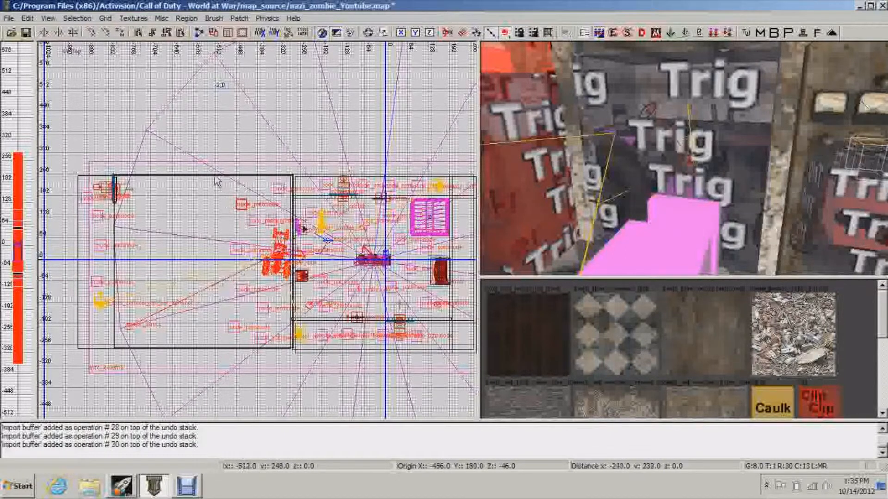
{"action": "key", "text": "space"}
{"action": "mouse_move", "coordinate": [234, 193]}
{"action": "left_mouse_down"}
{"action": "mouse_move", "coordinate": [204, 233]}
{"action": "mouse_move", "coordinate": [199, 298]}
{"action": "mouse_move", "coordinate": [182, 320]}
{"action": "mouse_move", "coordinate": [161, 234]}
{"action": "mouse_move", "coordinate": [167, 177]}
{"action": "mouse_move", "coordinate": [122, 156]}
{"action": "mouse_move", "coordinate": [131, 245]}
{"action": "mouse_move", "coordinate": [112, 277]}
{"action": "mouse_move", "coordinate": [130, 302]}
{"action": "left_mouse_up"}
{"action": "key", "text": "space"}
{"action": "key", "text": "space"}
{"action": "key", "text": "space"}
{"action": "key", "text": "space"}
{"action": "key", "text": "space"}
{"action": "key", "text": "space"}
{"action": "key", "text": "space"}
{"action": "key", "text": "space"}
{"action": "key", "text": "space"}
{"action": "key", "text": "space"}
{"action": "key", "text": "space"}
{"action": "key", "text": "space"}
{"action": "key", "text": "Escape"}
{"action": "right_click_drag", "start_coordinate": [740, 225], "coordinate": [640, 167]}
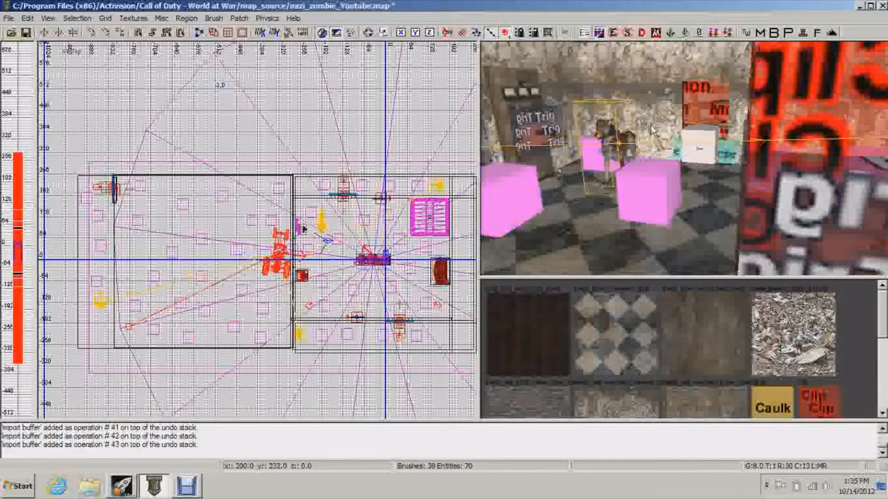
{"action": "mouse_move", "coordinate": [615, 170]}
{"action": "right_mouse_down"}
{"action": "mouse_move", "coordinate": [624, 183]}
{"action": "mouse_move", "coordinate": [725, 182]}
{"action": "mouse_move", "coordinate": [660, 166]}
{"action": "mouse_move", "coordinate": [698, 134]}
{"action": "right_mouse_up"}
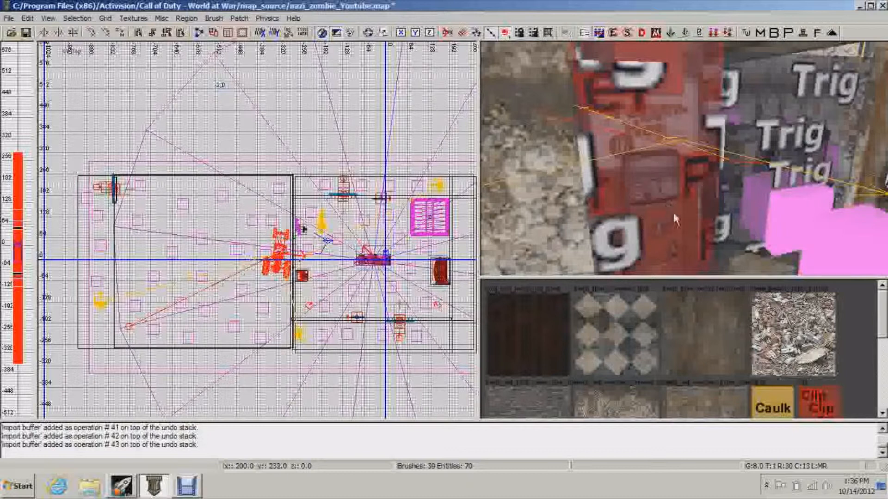
{"action": "mouse_move", "coordinate": [704, 201]}
{"action": "right_mouse_down"}
{"action": "mouse_move", "coordinate": [699, 176]}
{"action": "mouse_move", "coordinate": [703, 198]}
{"action": "right_mouse_up"}
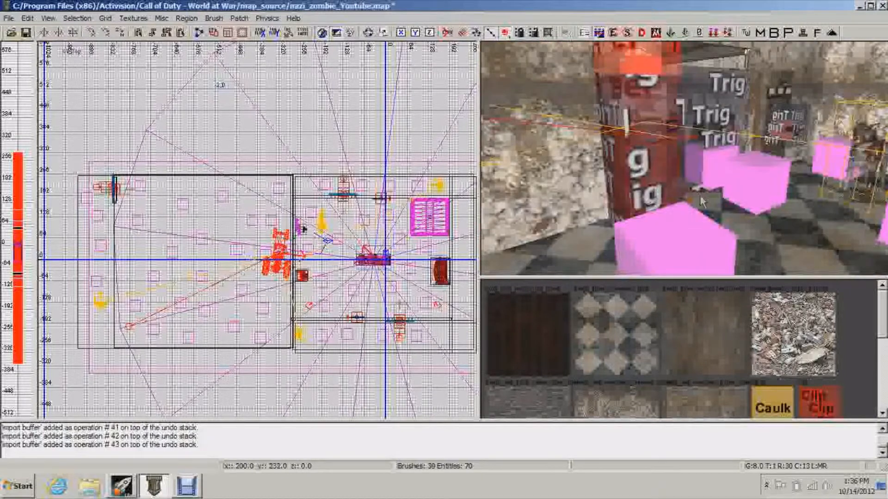
{"action": "scroll", "coordinate": [348, 262], "scroll_direction": "up", "scroll_amount": 2}
{"action": "right_click", "coordinate": [348, 262]}
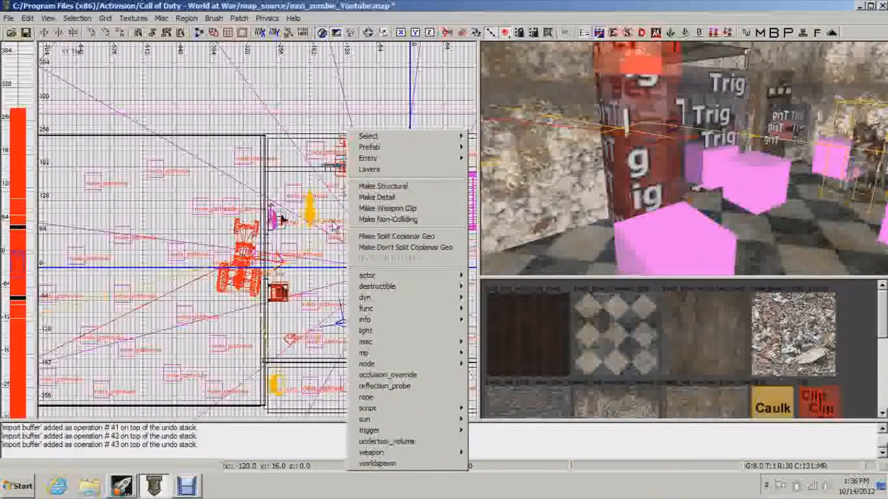
{"action": "left_click", "coordinate": [321, 233]}
{"action": "right_click_drag", "start_coordinate": [696, 162], "coordinate": [724, 157]}
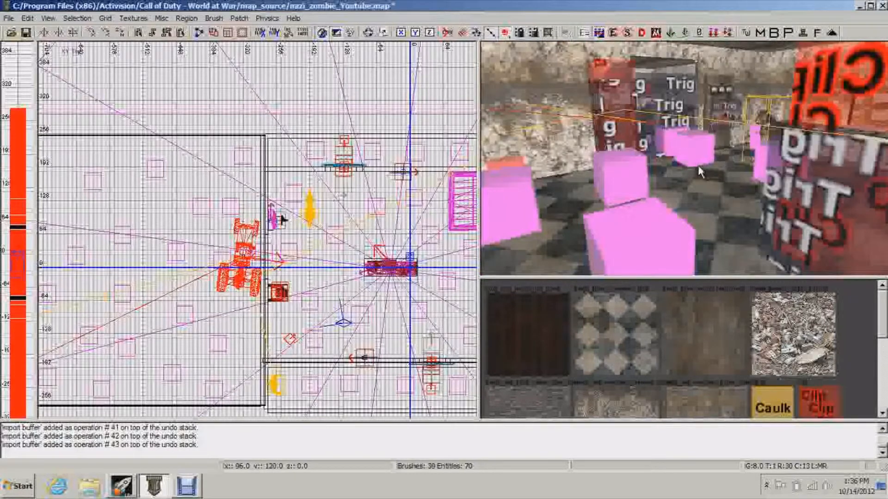
Create a reflection_probe entity in the room northwest of the central clip block and adjust its position.
{"action": "right_click", "coordinate": [356, 254]}
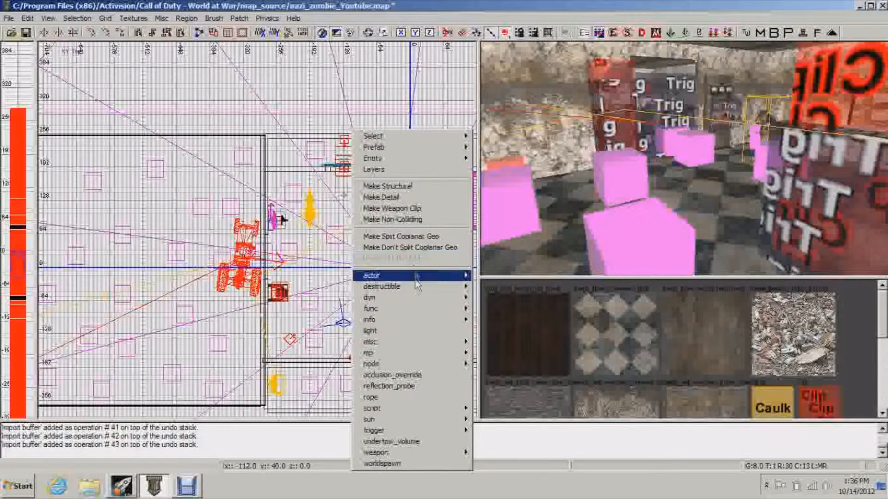
{"action": "left_click", "coordinate": [428, 386]}
{"action": "right_click_drag", "start_coordinate": [786, 229], "coordinate": [797, 231]}
{"action": "left_click_drag", "start_coordinate": [731, 212], "coordinate": [741, 95]}
{"action": "right_click_drag", "start_coordinate": [741, 95], "coordinate": [742, 76]}
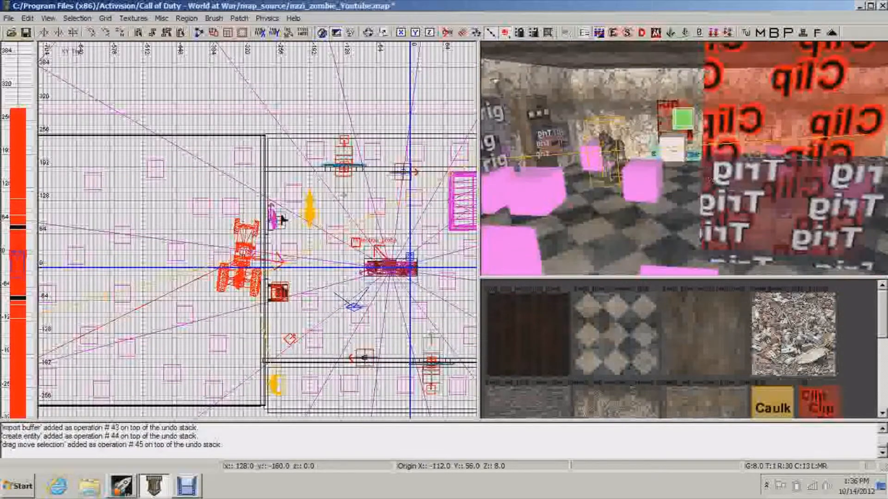
Move the reflection probe to just south of the central clip block, at about X -40, Y -48.
{"action": "scroll", "coordinate": [371, 253], "scroll_direction": "down", "scroll_amount": 1}
{"action": "scroll", "coordinate": [371, 249], "scroll_direction": "down", "scroll_amount": 1}
{"action": "mouse_move", "coordinate": [362, 245]}
{"action": "left_mouse_down"}
{"action": "mouse_move", "coordinate": [398, 255]}
{"action": "mouse_move", "coordinate": [349, 252]}
{"action": "mouse_move", "coordinate": [374, 249]}
{"action": "left_mouse_up"}
{"action": "key", "text": "Up"}
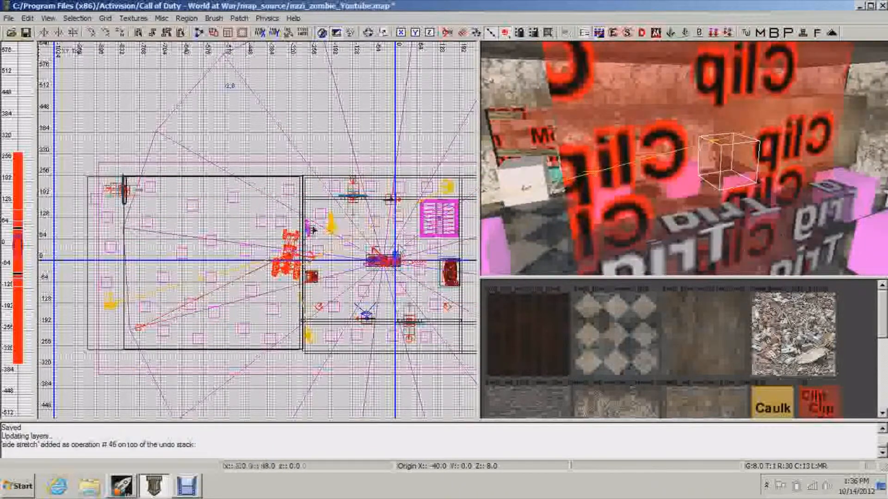
{"action": "left_click_drag", "start_coordinate": [387, 267], "coordinate": [387, 282]}
{"action": "key", "text": "Down"}
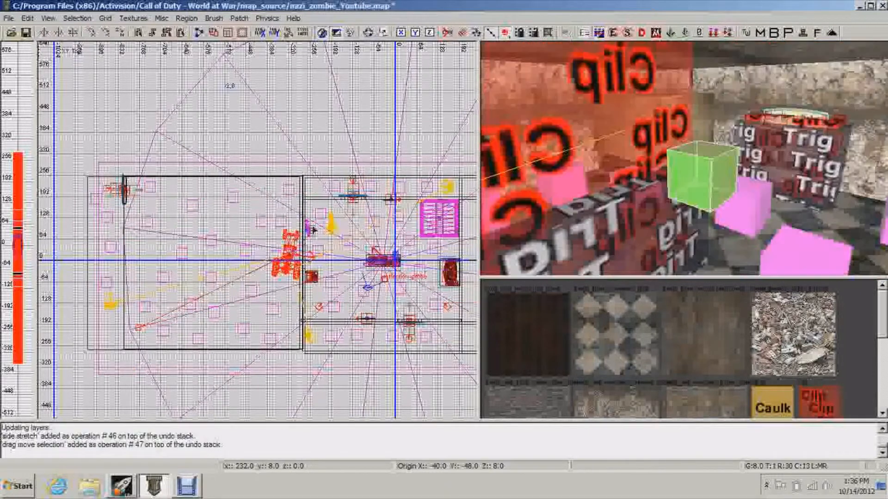
Copy the reflection probe into the middle of the large western area, at about X -568, Y 0, and deselect it.
{"action": "mouse_move", "coordinate": [772, 124]}
{"action": "right_mouse_down"}
{"action": "mouse_move", "coordinate": [739, 157]}
{"action": "mouse_move", "coordinate": [731, 152]}
{"action": "mouse_move", "coordinate": [783, 166]}
{"action": "right_mouse_up"}
{"action": "key", "text": "ctrl+v"}
{"action": "left_click_drag", "start_coordinate": [386, 288], "coordinate": [210, 266]}
{"action": "right_click_drag", "start_coordinate": [706, 178], "coordinate": [710, 178]}
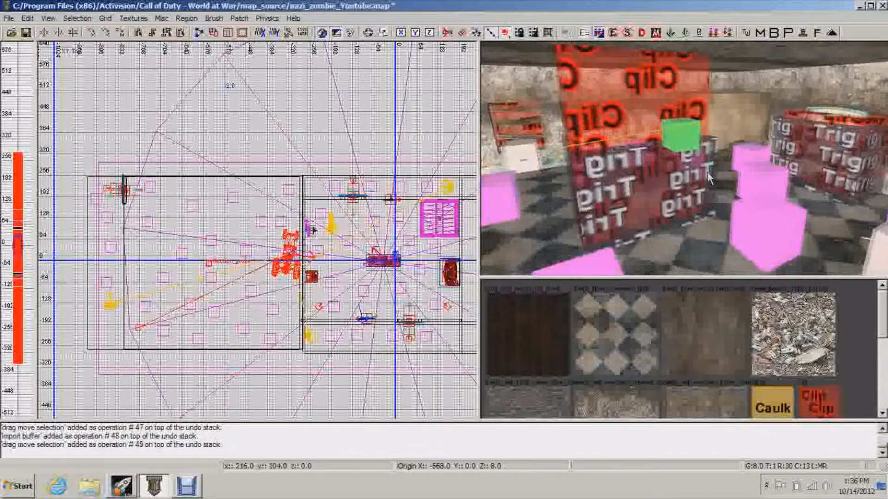
{"action": "key", "text": "Escape"}
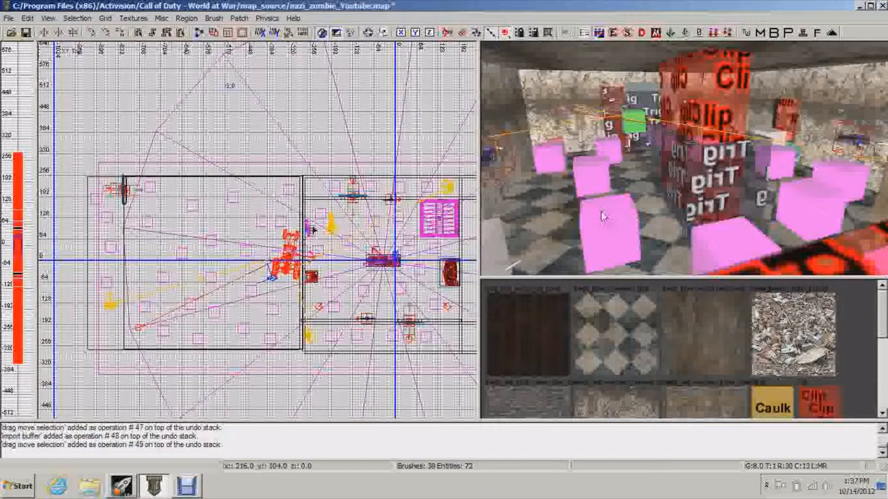
Add a light entity in the room northwest of the central clip block and adjust its position.
{"action": "right_click_drag", "start_coordinate": [694, 192], "coordinate": [692, 154]}
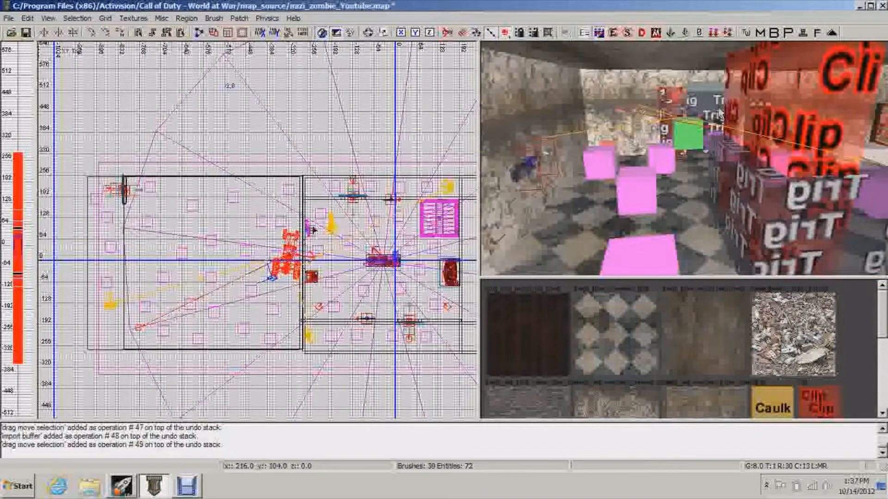
{"action": "right_click", "coordinate": [350, 242]}
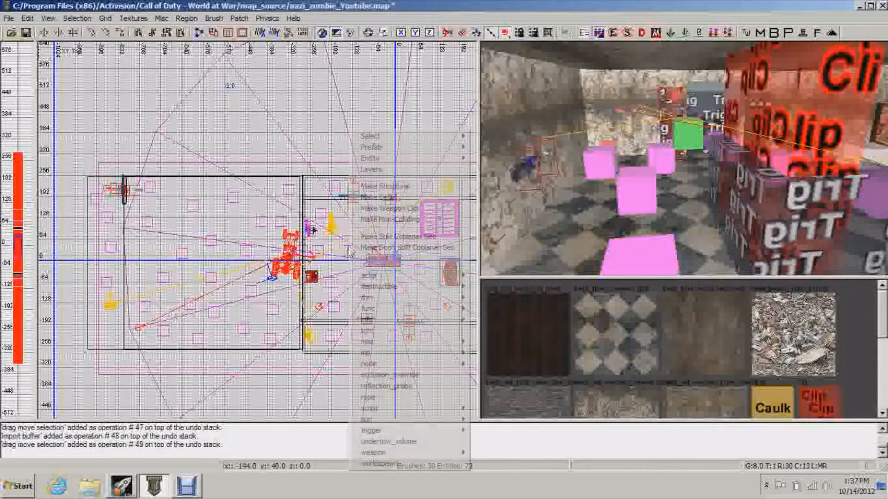
{"action": "left_click", "coordinate": [364, 331]}
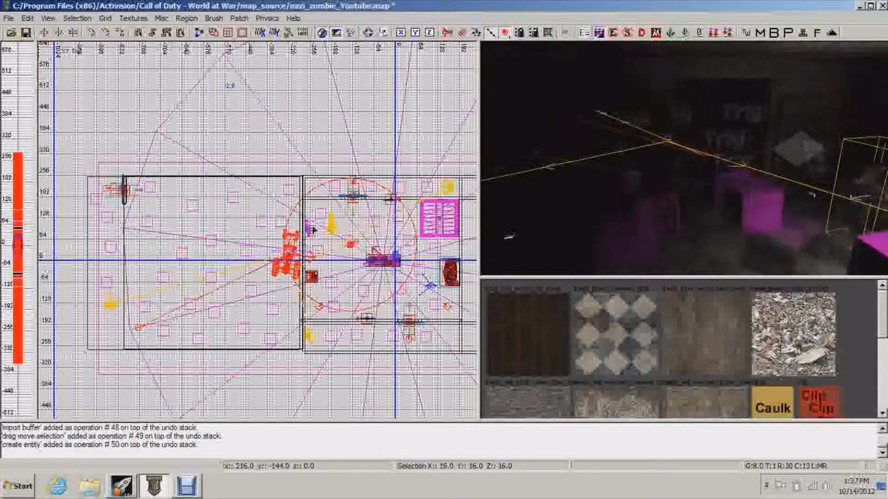
{"action": "left_click_drag", "start_coordinate": [679, 157], "coordinate": [717, 144]}
{"action": "right_click_drag", "start_coordinate": [695, 155], "coordinate": [714, 125]}
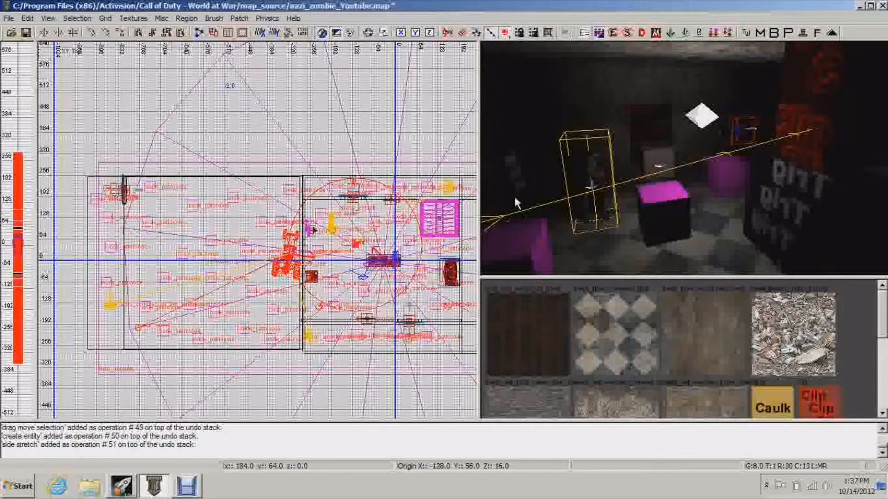
Open the light's entity properties and set its radius to 400.
{"action": "key", "text": "n"}
{"action": "right_click_drag", "start_coordinate": [710, 154], "coordinate": [705, 192]}
{"action": "mouse_move", "coordinate": [684, 151]}
{"action": "right_mouse_down"}
{"action": "mouse_move", "coordinate": [670, 153]}
{"action": "mouse_move", "coordinate": [712, 154]}
{"action": "mouse_move", "coordinate": [679, 153]}
{"action": "right_mouse_up"}
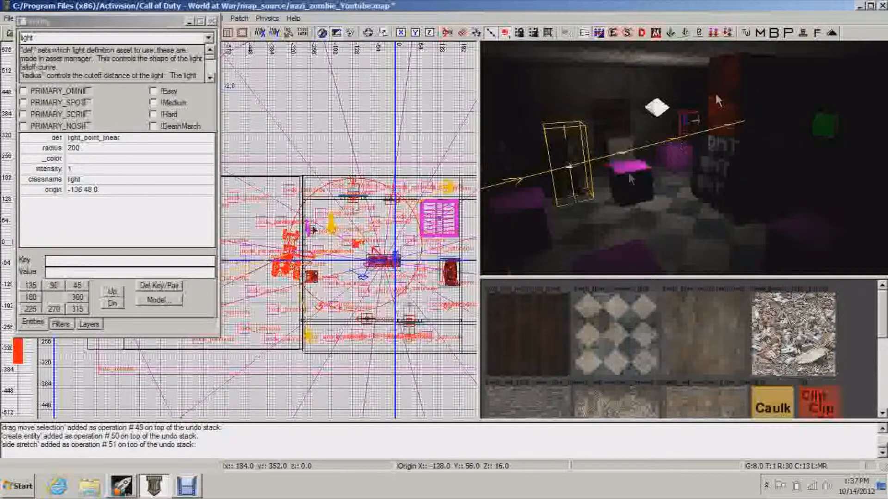
{"action": "right_click_drag", "start_coordinate": [763, 141], "coordinate": [828, 142]}
{"action": "right_click_drag", "start_coordinate": [703, 111], "coordinate": [661, 113]}
{"action": "right_click_drag", "start_coordinate": [815, 117], "coordinate": [843, 120]}
{"action": "left_click", "coordinate": [89, 150]}
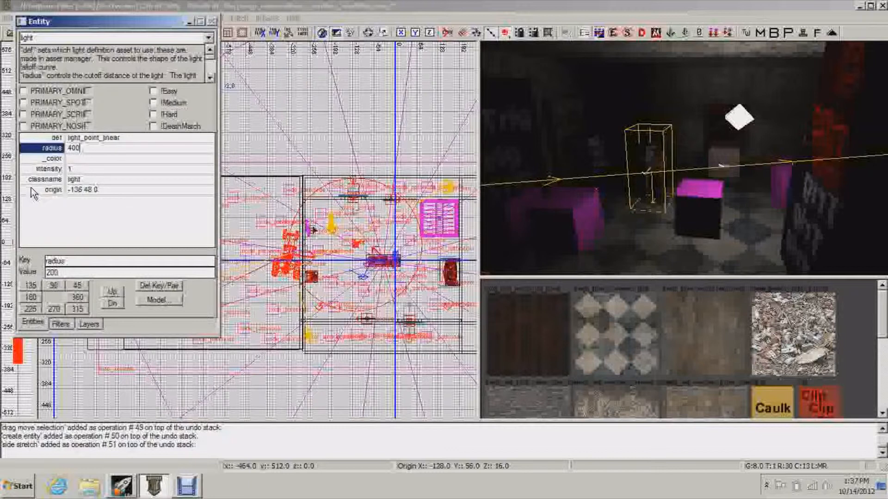
{"action": "mouse_move", "coordinate": [635, 138]}
{"action": "right_mouse_down"}
{"action": "mouse_move", "coordinate": [661, 140]}
{"action": "mouse_move", "coordinate": [481, 78]}
{"action": "right_mouse_up"}
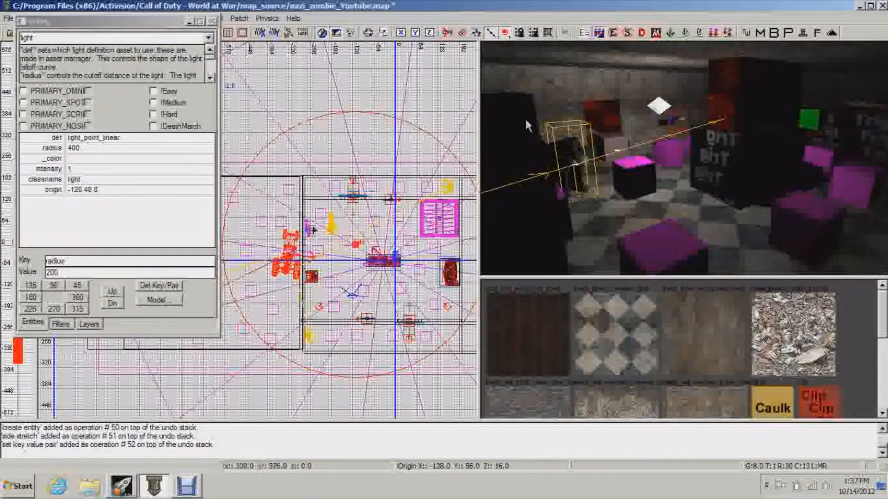
Move the light from the northwest of the room to the central clip block, at about X -40, Y 8.
{"action": "left_click_drag", "start_coordinate": [359, 252], "coordinate": [388, 269]}
{"action": "right_click_drag", "start_coordinate": [735, 147], "coordinate": [680, 125]}
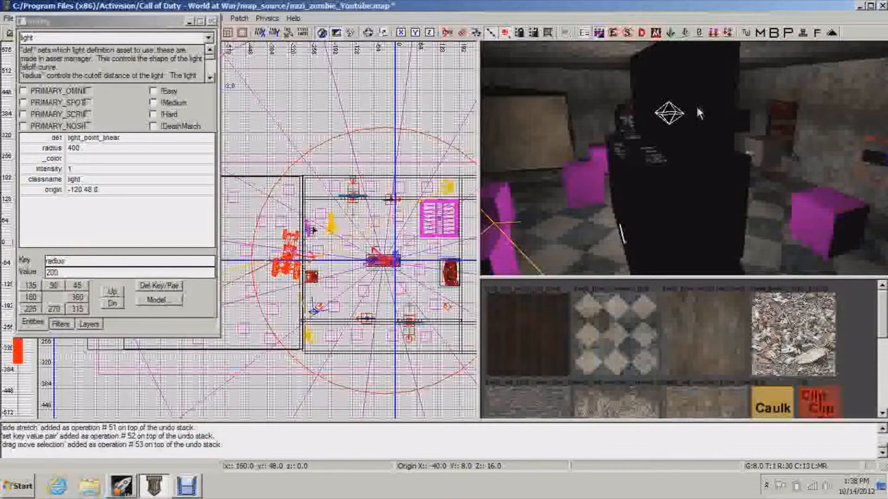
{"action": "right_click_drag", "start_coordinate": [668, 74], "coordinate": [648, 167]}
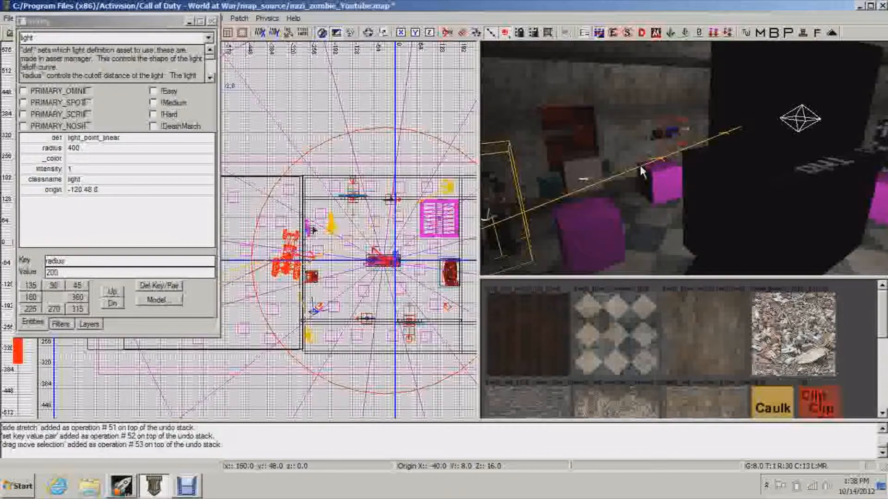
Set the light's intensity to 2 and examine how it illuminates the room around the central block.
{"action": "left_click", "coordinate": [79, 169]}
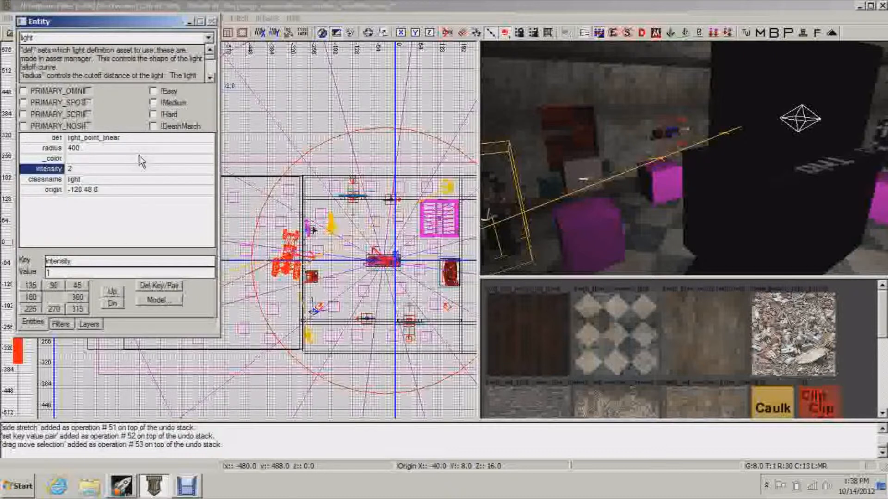
{"action": "right_click_drag", "start_coordinate": [647, 180], "coordinate": [670, 177]}
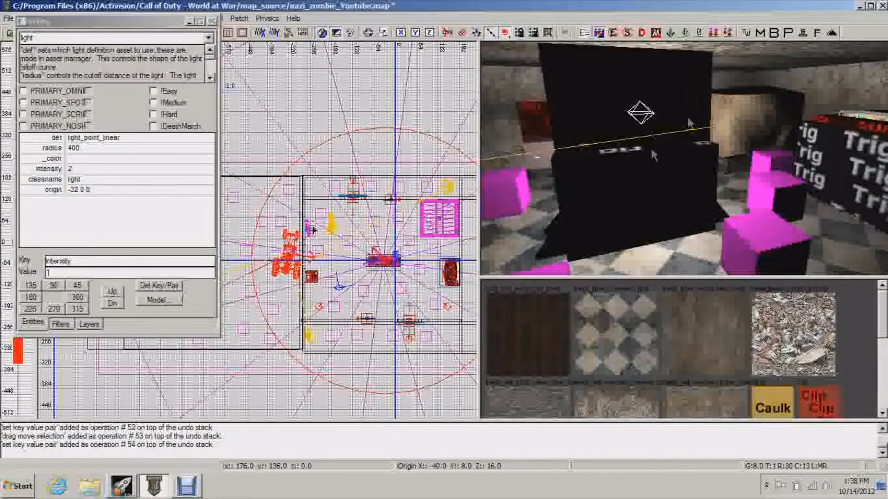
{"action": "right_click_drag", "start_coordinate": [794, 159], "coordinate": [734, 176]}
{"action": "right_click_drag", "start_coordinate": [573, 176], "coordinate": [717, 168]}
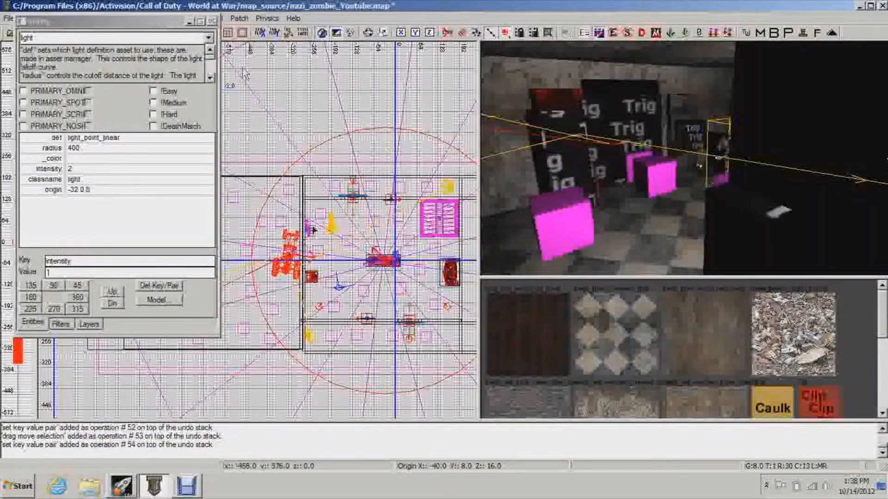
{"action": "right_click_drag", "start_coordinate": [842, 148], "coordinate": [833, 157]}
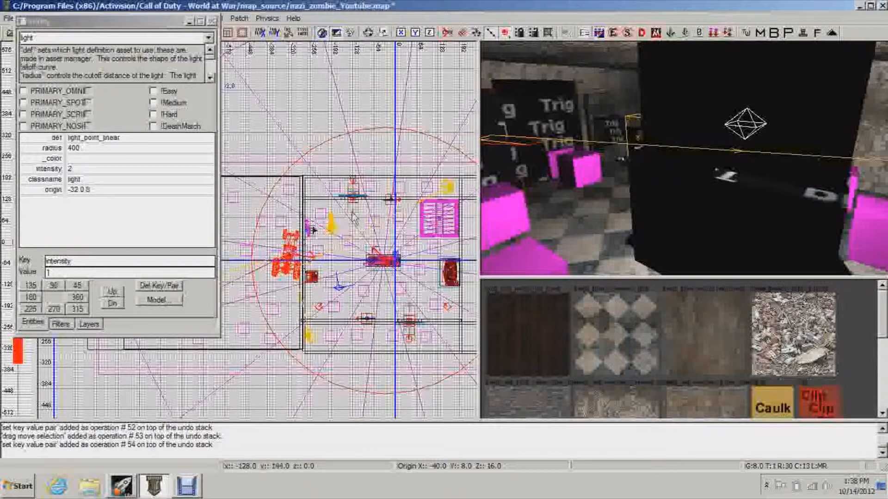
{"action": "left_click", "coordinate": [189, 21]}
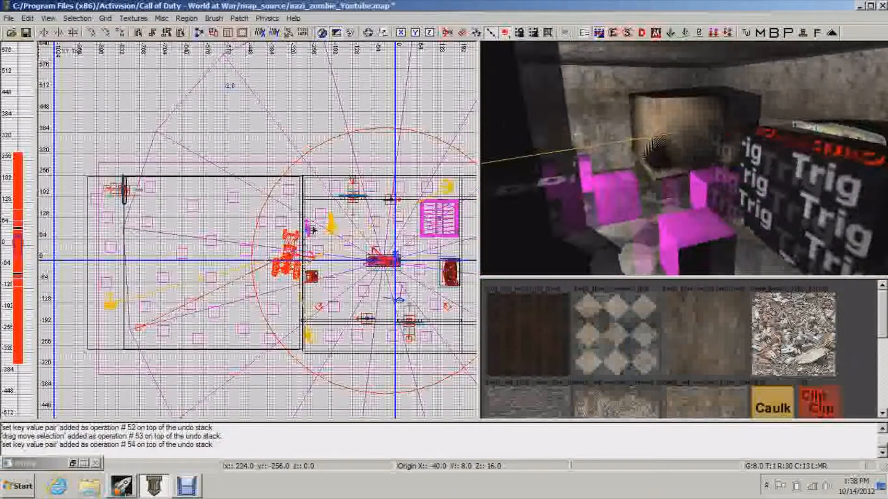
Copy the light into the middle of the large western area, at about X -568, Y 32.
{"action": "middle_click", "coordinate": [350, 276]}
{"action": "key", "text": "ctrl+v"}
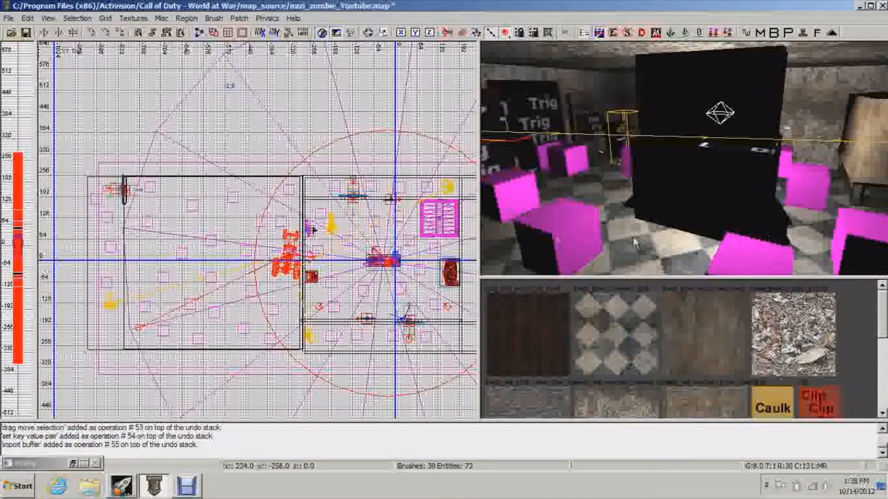
{"action": "left_click_drag", "start_coordinate": [350, 276], "coordinate": [165, 275]}
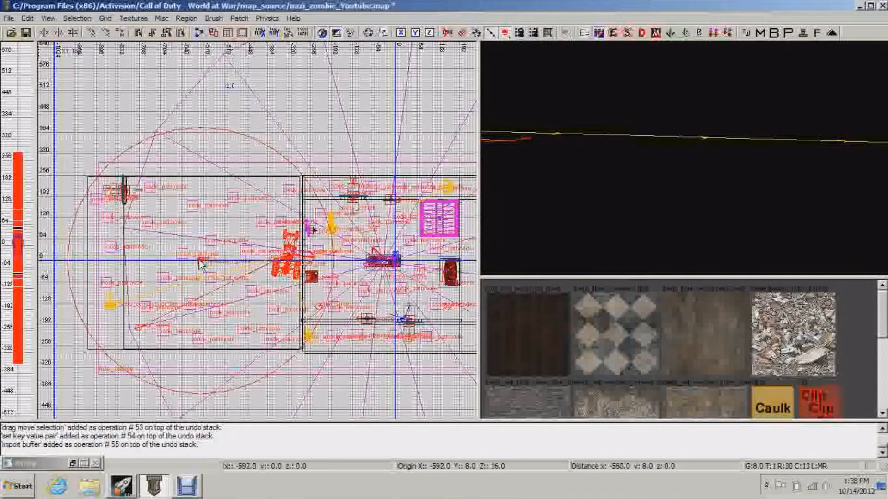
{"action": "mouse_move", "coordinate": [685, 167]}
{"action": "right_mouse_down"}
{"action": "mouse_move", "coordinate": [682, 138]}
{"action": "mouse_move", "coordinate": [661, 138]}
{"action": "mouse_move", "coordinate": [694, 143]}
{"action": "mouse_move", "coordinate": [646, 158]}
{"action": "mouse_move", "coordinate": [682, 162]}
{"action": "mouse_move", "coordinate": [731, 149]}
{"action": "mouse_move", "coordinate": [765, 170]}
{"action": "mouse_move", "coordinate": [661, 143]}
{"action": "mouse_move", "coordinate": [582, 138]}
{"action": "right_mouse_up"}
{"action": "key", "text": "Escape"}
{"action": "right_click_drag", "start_coordinate": [690, 159], "coordinate": [567, 183]}
{"action": "left_click", "coordinate": [689, 128], "text": "shift"}
{"action": "mouse_move", "coordinate": [201, 261]}
{"action": "left_mouse_down"}
{"action": "mouse_move", "coordinate": [101, 247]}
{"action": "mouse_move", "coordinate": [208, 249]}
{"action": "left_mouse_up"}
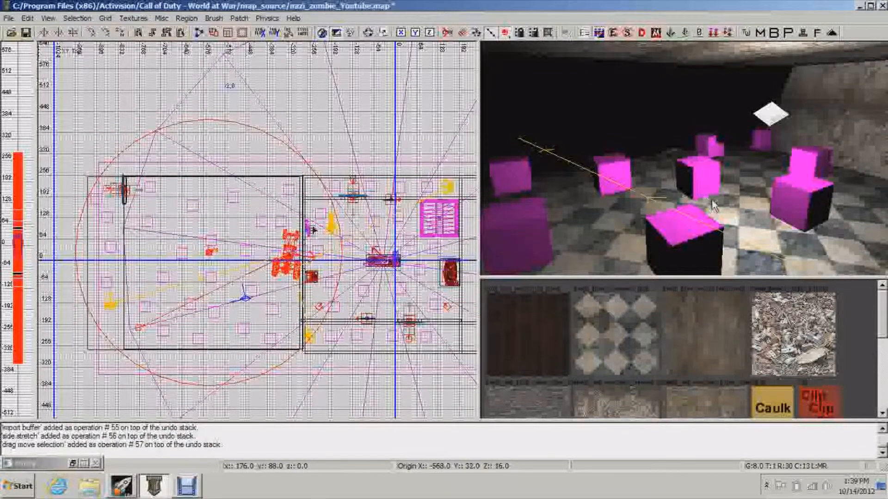
Move the large round misc_model west so that it surrounds both halves of the map evenly, and deselect it.
{"action": "scroll", "coordinate": [409, 208], "scroll_direction": "down", "scroll_amount": 2}
{"action": "right_click_drag", "start_coordinate": [408, 203], "coordinate": [335, 202]}
{"action": "right_click_drag", "start_coordinate": [661, 175], "coordinate": [685, 190]}
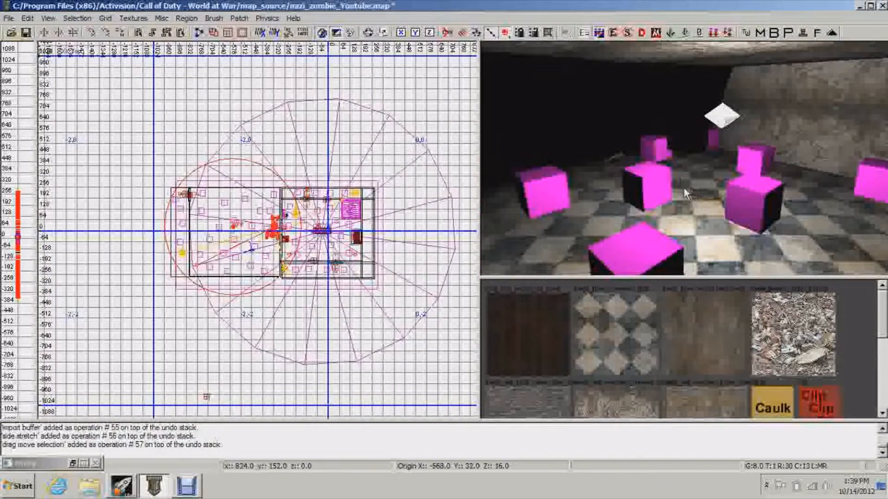
{"action": "key", "text": "Escape"}
{"action": "left_click", "coordinate": [388, 237], "text": "shift"}
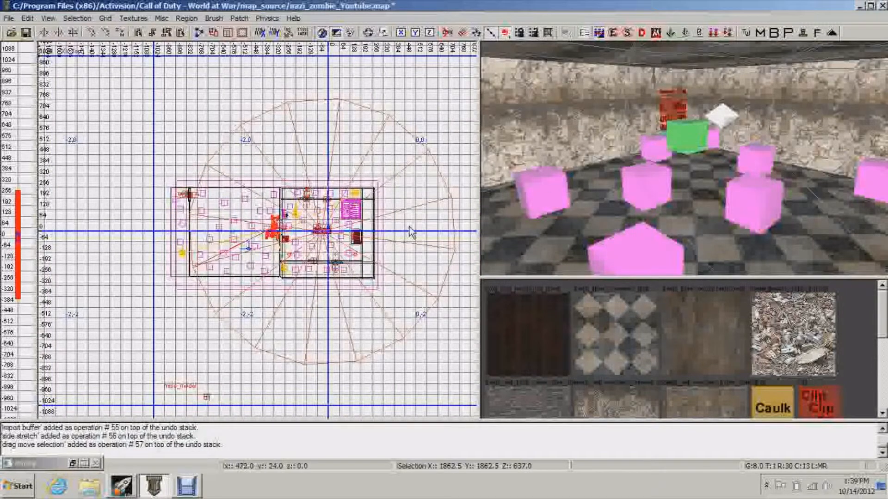
{"action": "left_click_drag", "start_coordinate": [408, 227], "coordinate": [390, 227]}
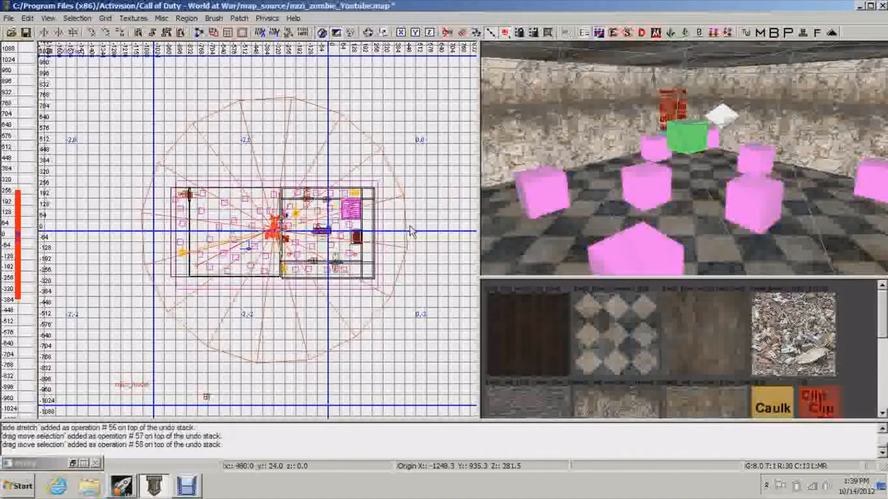
{"action": "key", "text": "Escape"}
Check the light in the western area and save the nazi_zombie_Youtube map.
{"action": "left_click", "coordinate": [716, 119], "text": "shift"}
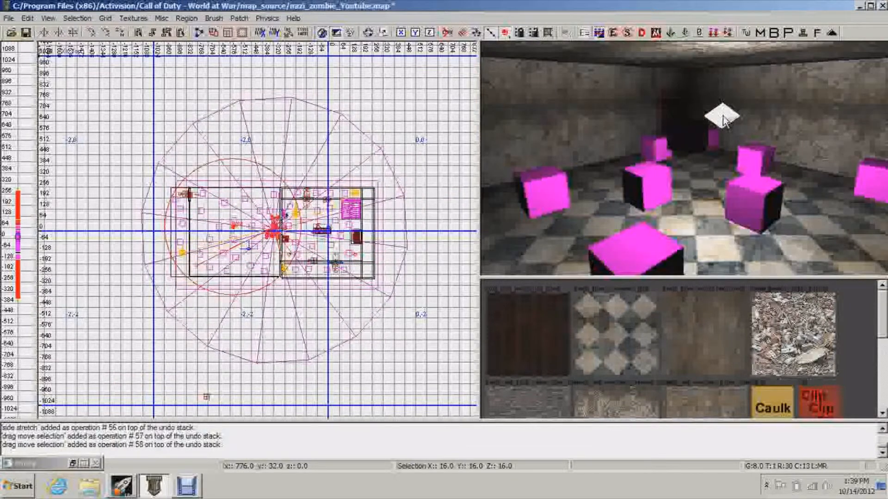
{"action": "right_click_drag", "start_coordinate": [634, 137], "coordinate": [648, 136]}
{"action": "key", "text": "Escape"}
{"action": "right_click_drag", "start_coordinate": [818, 155], "coordinate": [601, 150]}
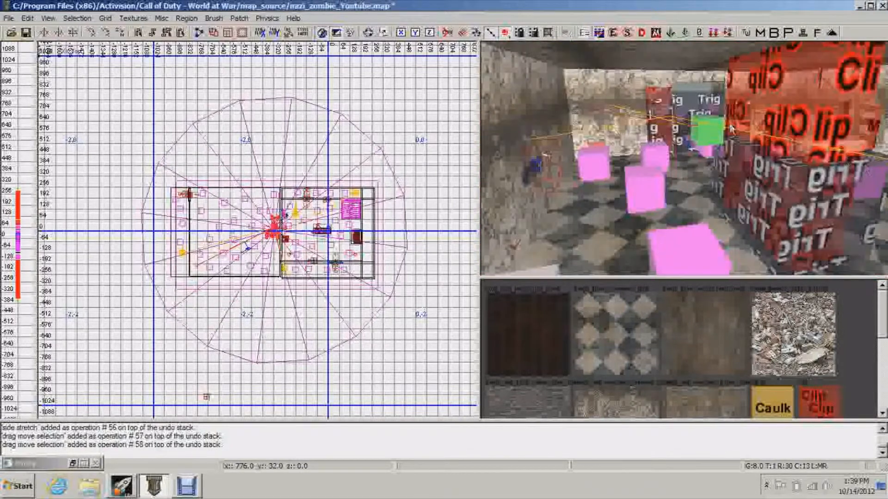
{"action": "right_click_drag", "start_coordinate": [757, 163], "coordinate": [682, 144]}
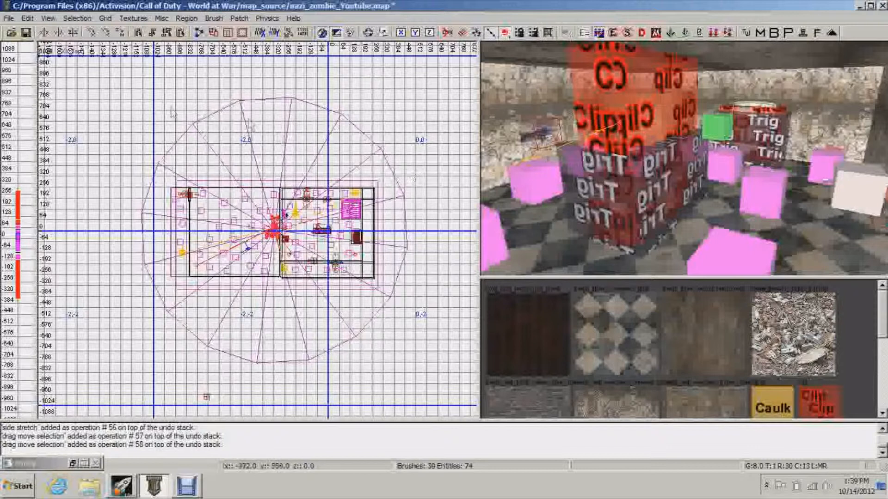
{"action": "left_click", "coordinate": [27, 34]}
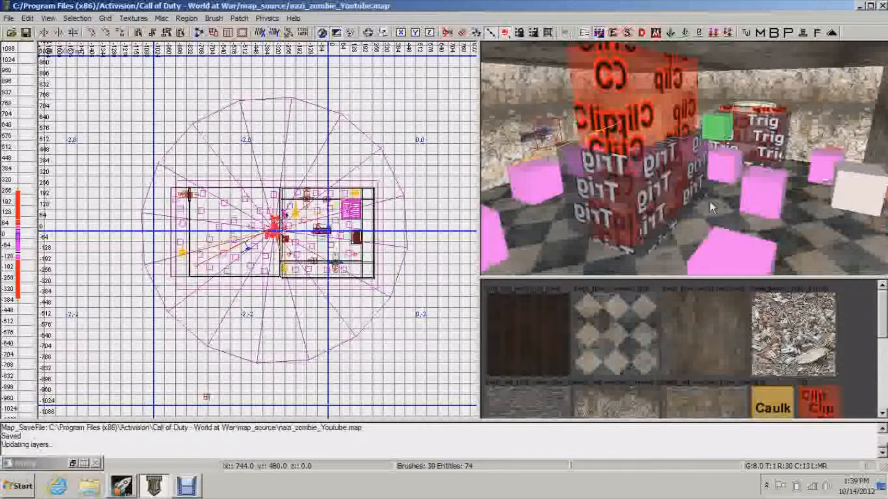
Open nazi_zombie_test.map from the map_source folder.
{"action": "left_click", "coordinate": [11, 33]}
{"action": "left_click_drag", "start_coordinate": [436, 210], "coordinate": [423, 269]}
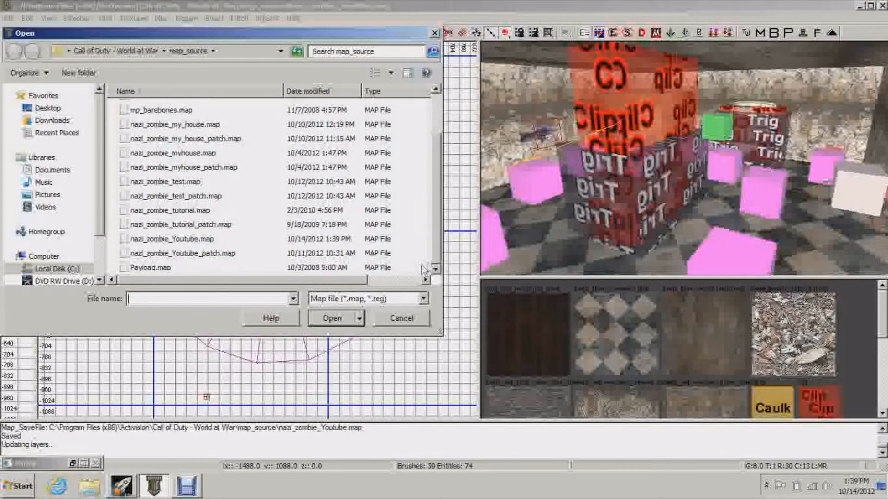
{"action": "left_click", "coordinate": [203, 183]}
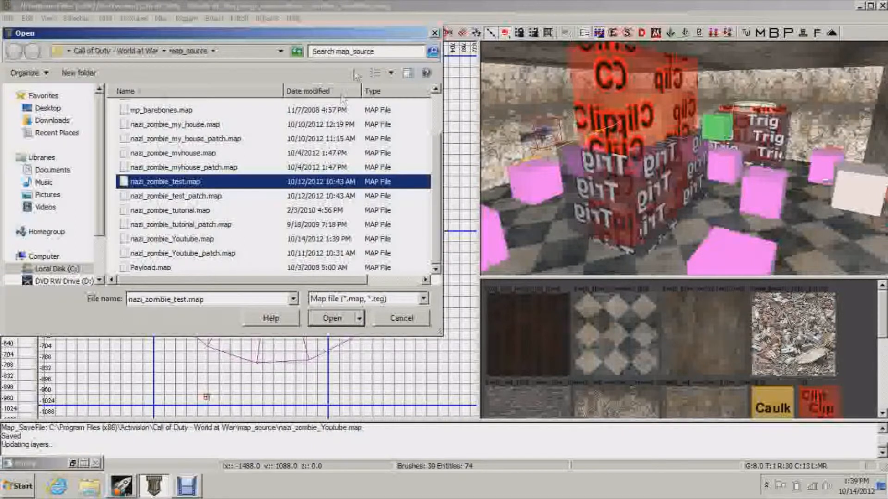
{"action": "double_click", "coordinate": [175, 183]}
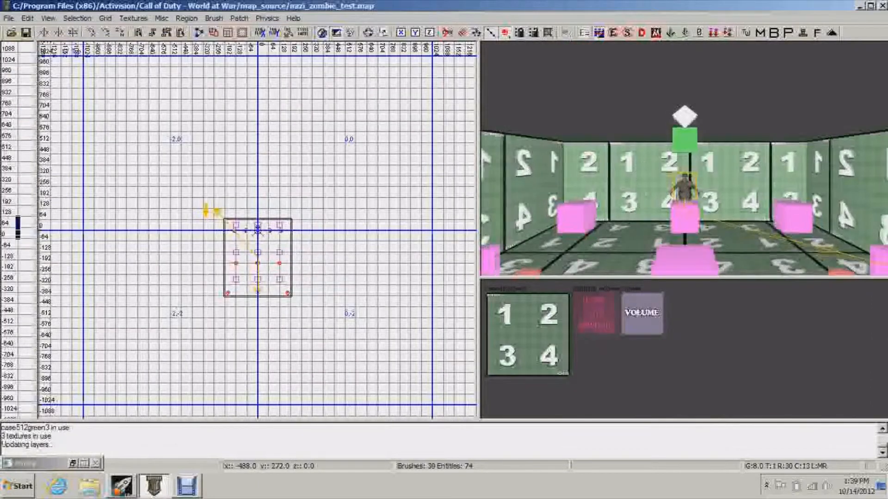
Select the info_player_start and the four script_struct spawn points beside it in the test map.
{"action": "key", "text": "Down"}
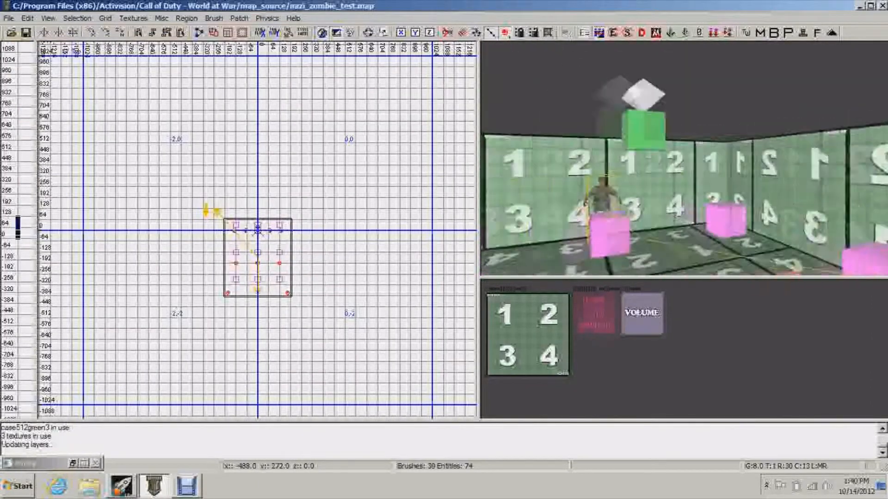
{"action": "key", "text": "Down"}
{"action": "key", "text": "Down"}
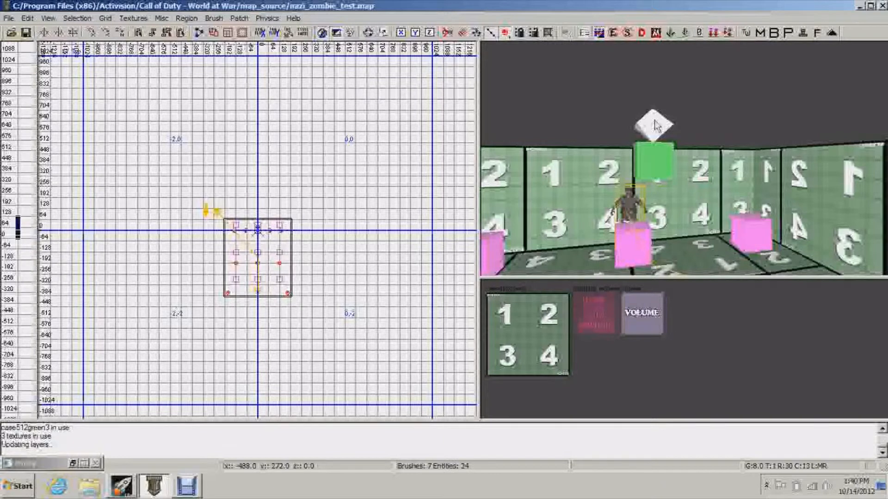
{"action": "key", "text": "Right"}
{"action": "key", "text": "Right"}
{"action": "key", "text": "Right"}
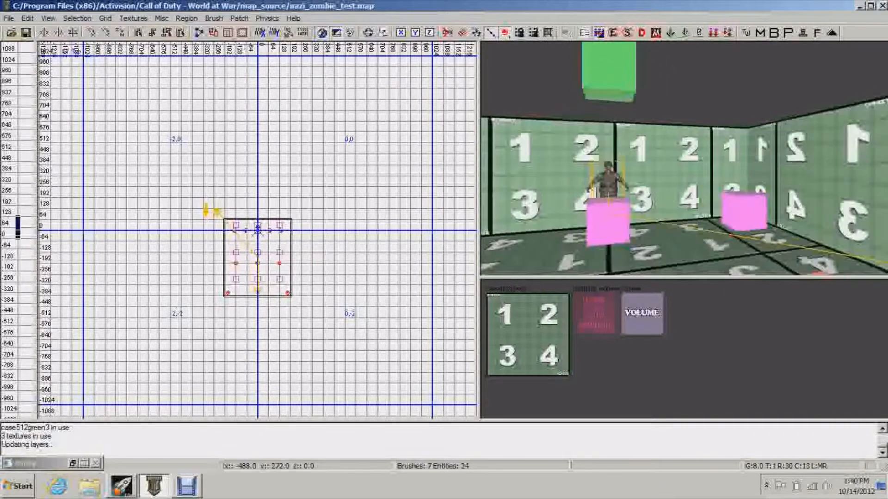
{"action": "key", "text": "Right"}
{"action": "key", "text": "Right"}
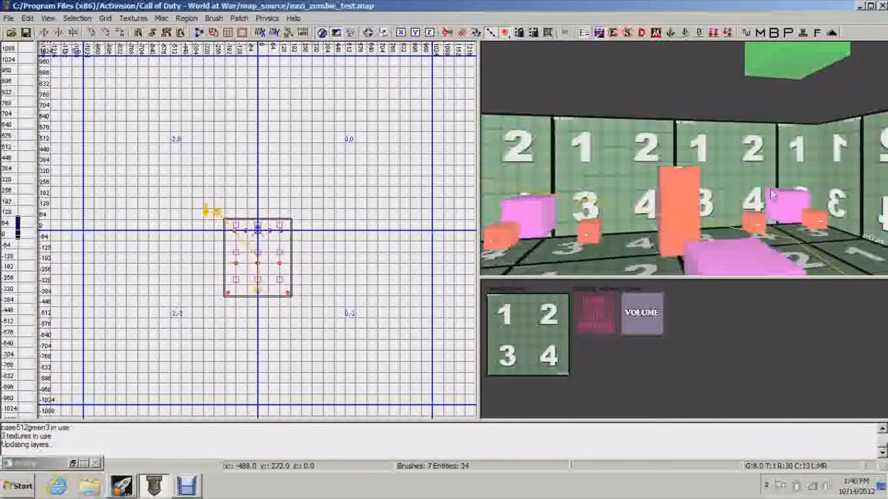
{"action": "left_click", "coordinate": [815, 218], "text": "shift"}
{"action": "left_click", "coordinate": [754, 222], "text": "shift"}
{"action": "left_click", "coordinate": [678, 208], "text": "shift"}
{"action": "left_click", "coordinate": [591, 236], "text": "shift"}
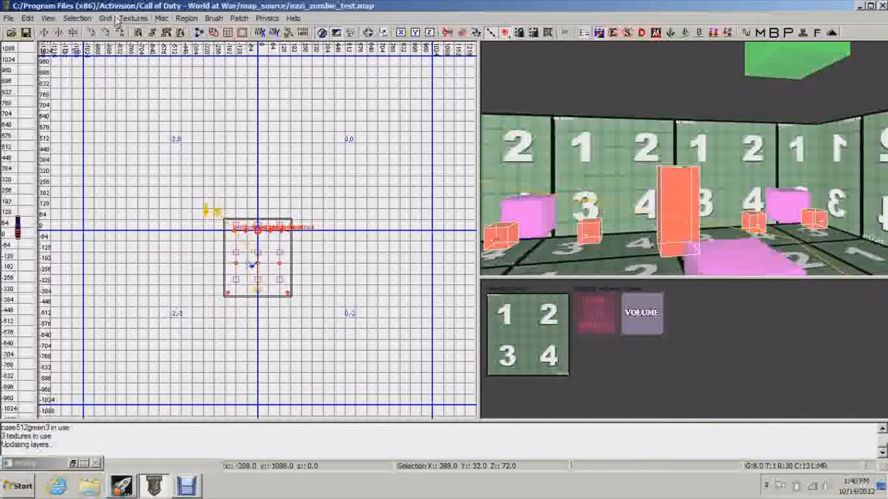
Reopen nazi_zombie_Youtube.map and carry the selected spawn entities over into it.
{"action": "left_click", "coordinate": [12, 33]}
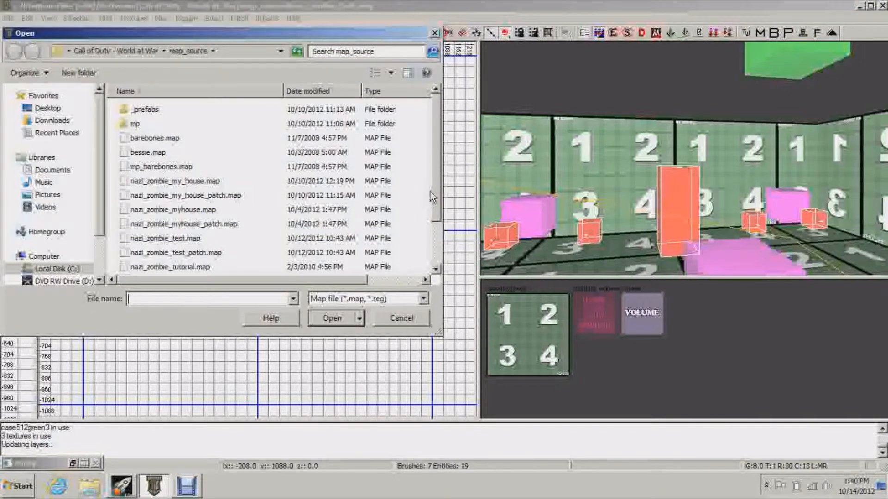
{"action": "left_click_drag", "start_coordinate": [436, 197], "coordinate": [443, 252]}
{"action": "double_click", "coordinate": [172, 239]}
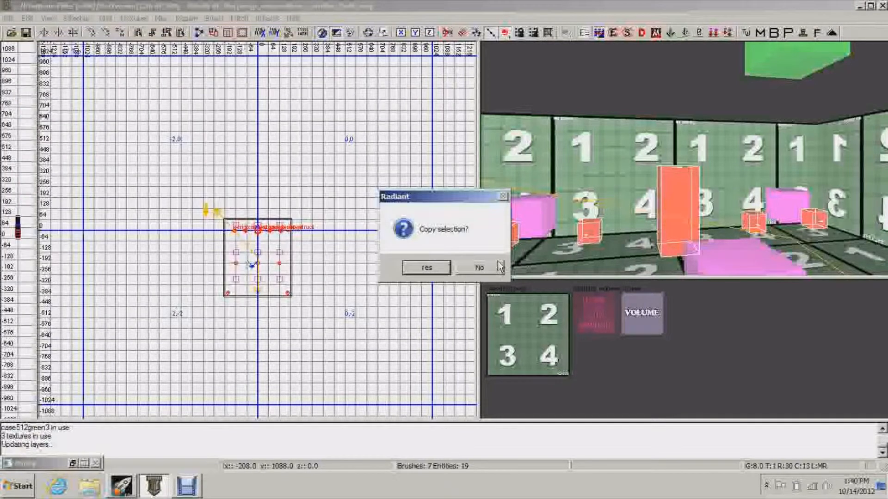
{"action": "left_click", "coordinate": [435, 267]}
Rotate the imported spawn group onto a diagonal and place it east and southeast of the central clip block.
{"action": "right_click_drag", "start_coordinate": [720, 167], "coordinate": [720, 167]}
{"action": "scroll", "coordinate": [242, 231], "scroll_direction": "up", "scroll_amount": 7}
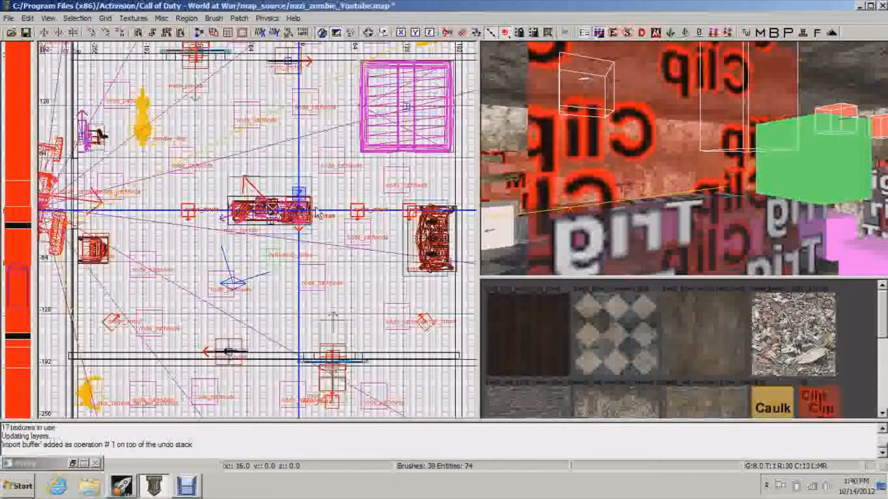
{"action": "left_click", "coordinate": [296, 249], "text": "shift"}
{"action": "left_click_drag", "start_coordinate": [296, 249], "coordinate": [280, 259]}
{"action": "key", "text": "Escape"}
{"action": "left_click_drag", "start_coordinate": [334, 270], "coordinate": [377, 261]}
{"action": "key", "text": "r"}
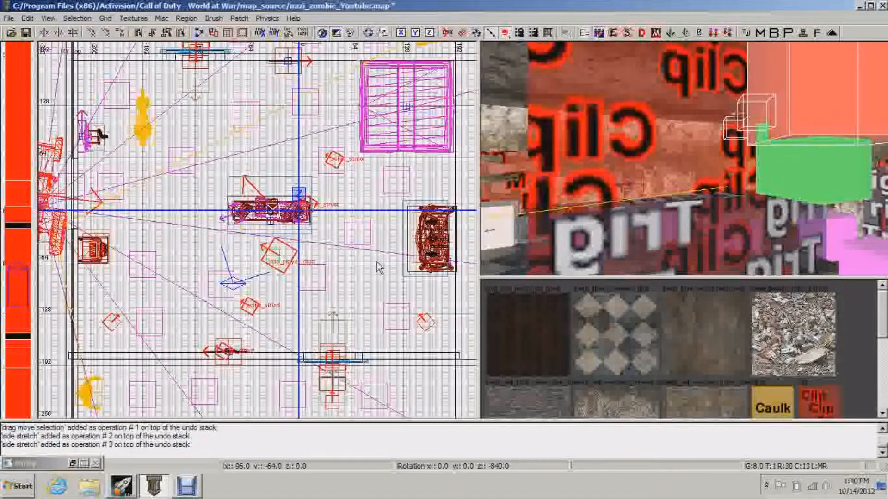
{"action": "left_click_drag", "start_coordinate": [295, 253], "coordinate": [344, 260]}
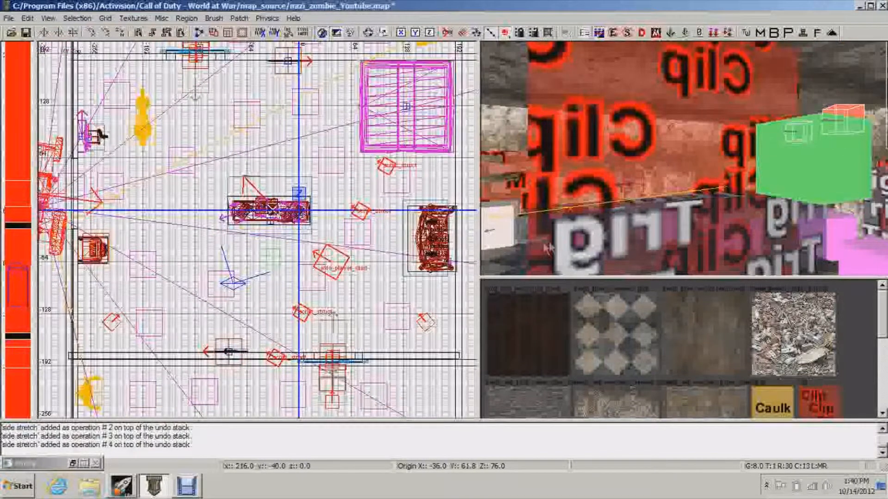
{"action": "key", "text": "Escape"}
Lower the player start and its four script_structs to floor level and move the group west beside the central clip block.
{"action": "right_click_drag", "start_coordinate": [582, 244], "coordinate": [704, 203]}
{"action": "left_click", "coordinate": [792, 115], "text": "shift"}
{"action": "left_click", "coordinate": [710, 121], "text": "shift"}
{"action": "left_click", "coordinate": [648, 124], "text": "shift"}
{"action": "left_click", "coordinate": [609, 136], "text": "shift"}
{"action": "left_click", "coordinate": [586, 138], "text": "shift"}
{"action": "left_click_drag", "start_coordinate": [622, 147], "coordinate": [626, 191]}
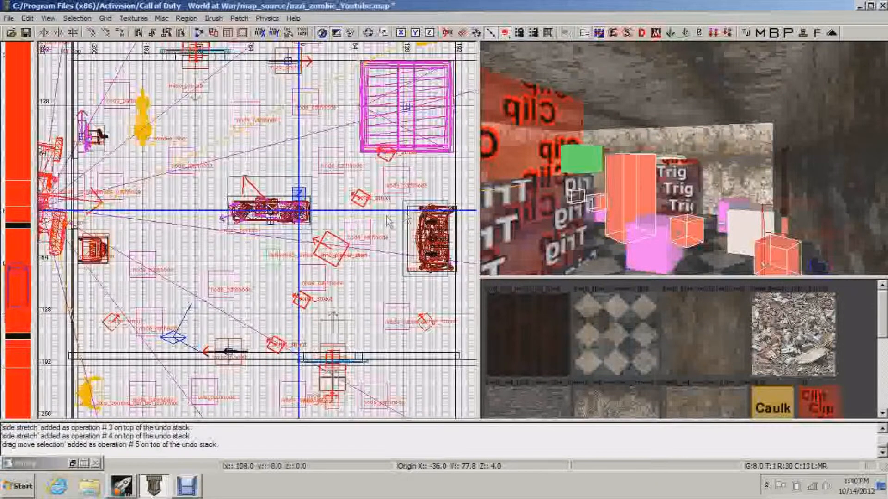
{"action": "left_click_drag", "start_coordinate": [342, 247], "coordinate": [273, 238]}
{"action": "right_click_drag", "start_coordinate": [649, 203], "coordinate": [740, 211]}
Move one script_struct to the southeast part of the room, near the south wall, and rotate it.
{"action": "key", "text": "Escape"}
{"action": "left_click", "coordinate": [746, 216], "text": "shift"}
{"action": "left_click_drag", "start_coordinate": [218, 339], "coordinate": [378, 324]}
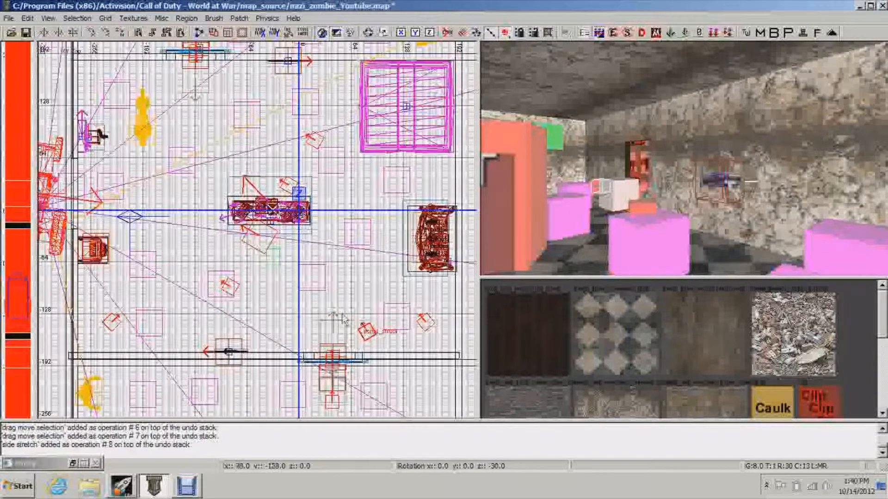
Move the script_struct southwest of the clip block closer to the south wall and turn it to face north.
{"action": "right_click_drag", "start_coordinate": [657, 148], "coordinate": [666, 116]}
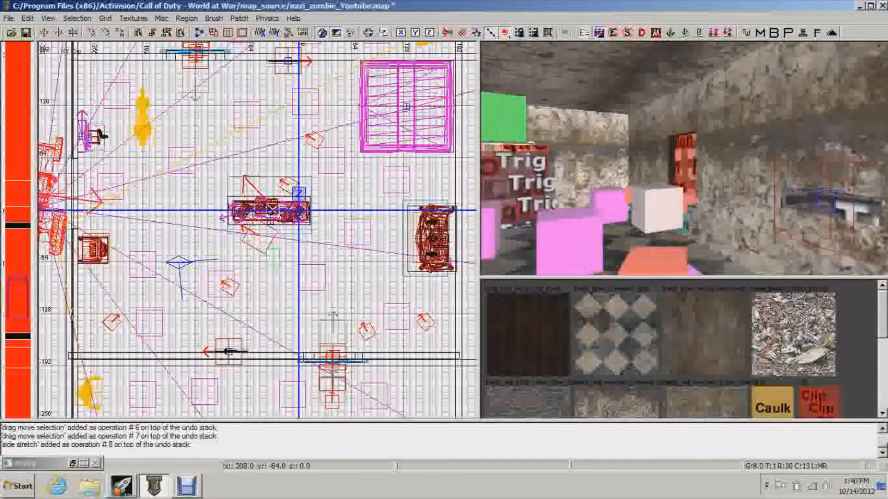
{"action": "left_click_drag", "start_coordinate": [233, 295], "coordinate": [204, 316]}
{"action": "left_click_drag", "start_coordinate": [272, 285], "coordinate": [289, 295]}
{"action": "left_click_drag", "start_coordinate": [202, 313], "coordinate": [203, 320]}
{"action": "key", "text": "Escape"}
Rotate the script_struct north of the clip block and move it to the northwest corner of the room.
{"action": "right_click_drag", "start_coordinate": [721, 236], "coordinate": [694, 171]}
{"action": "left_click", "coordinate": [669, 226], "text": "shift"}
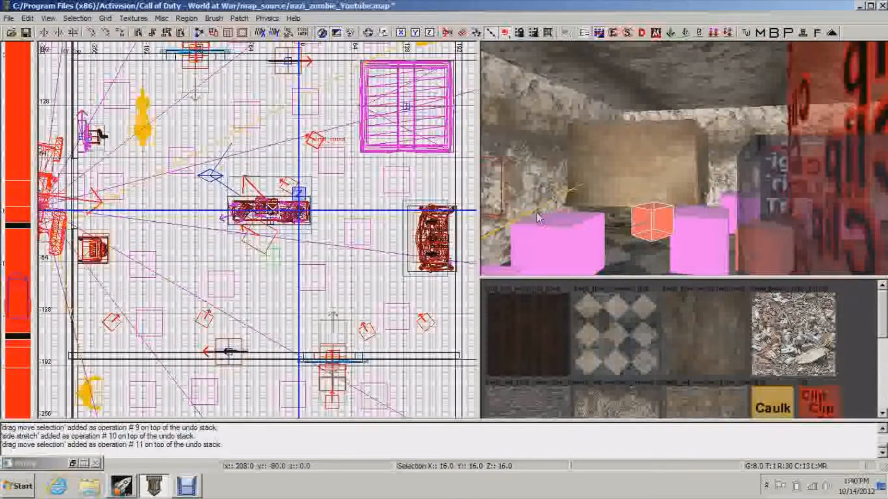
{"action": "left_click_drag", "start_coordinate": [356, 207], "coordinate": [359, 188]}
{"action": "key", "text": "r"}
{"action": "mouse_move", "coordinate": [318, 144]}
{"action": "left_mouse_down"}
{"action": "mouse_move", "coordinate": [149, 111]}
{"action": "mouse_move", "coordinate": [142, 79]}
{"action": "mouse_move", "coordinate": [150, 79]}
{"action": "left_mouse_up"}
{"action": "key", "text": "Escape"}
{"action": "mouse_move", "coordinate": [685, 193]}
{"action": "right_mouse_down"}
{"action": "mouse_move", "coordinate": [666, 173]}
{"action": "mouse_move", "coordinate": [694, 144]}
{"action": "right_mouse_up"}
{"action": "right_click_drag", "start_coordinate": [672, 209], "coordinate": [676, 225]}
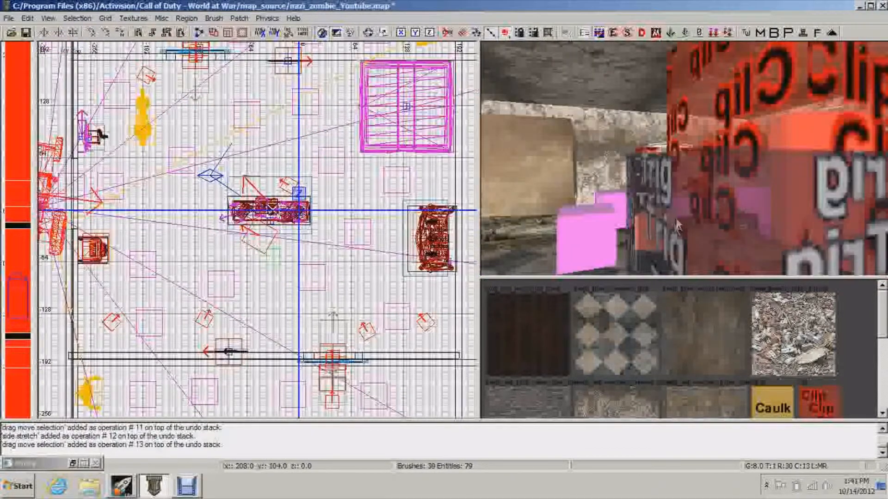
Move the script_struct northeast of the central clip block farther east and rotate it to face west.
{"action": "left_click", "coordinate": [639, 238], "text": "shift"}
{"action": "key", "text": "Escape"}
{"action": "right_click_drag", "start_coordinate": [671, 218], "coordinate": [657, 262]}
{"action": "left_click", "coordinate": [654, 230], "text": "shift"}
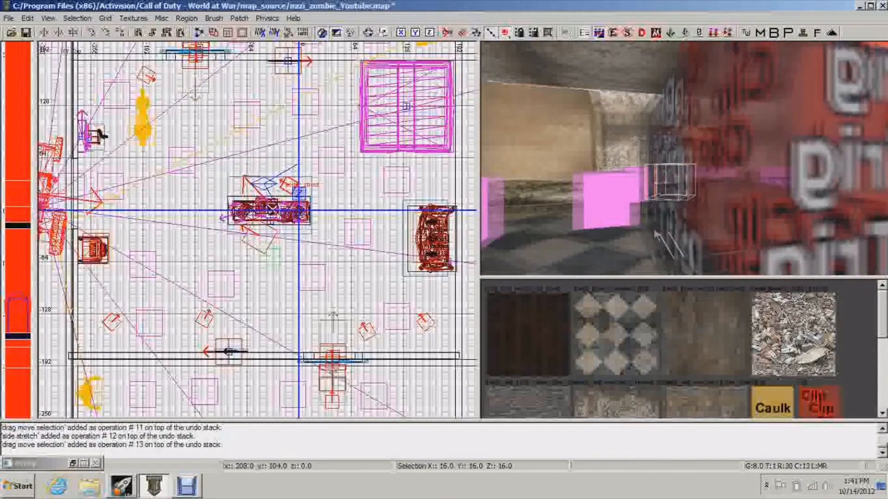
{"action": "scroll", "coordinate": [319, 200], "scroll_direction": "up", "scroll_amount": 2}
{"action": "scroll", "coordinate": [300, 213], "scroll_direction": "down", "scroll_amount": 2}
{"action": "left_click_drag", "start_coordinate": [301, 212], "coordinate": [366, 210]}
{"action": "key", "text": "r"}
{"action": "left_click_drag", "start_coordinate": [394, 235], "coordinate": [394, 231]}
{"action": "key", "text": "Escape"}
Move the script_struct in the room's northwest corner southeast toward the clip block and turn it to face south.
{"action": "mouse_move", "coordinate": [597, 164]}
{"action": "right_mouse_down"}
{"action": "mouse_move", "coordinate": [595, 185]}
{"action": "mouse_move", "coordinate": [573, 194]}
{"action": "mouse_move", "coordinate": [573, 208]}
{"action": "mouse_move", "coordinate": [522, 206]}
{"action": "right_mouse_up"}
{"action": "right_click_drag", "start_coordinate": [758, 199], "coordinate": [729, 190]}
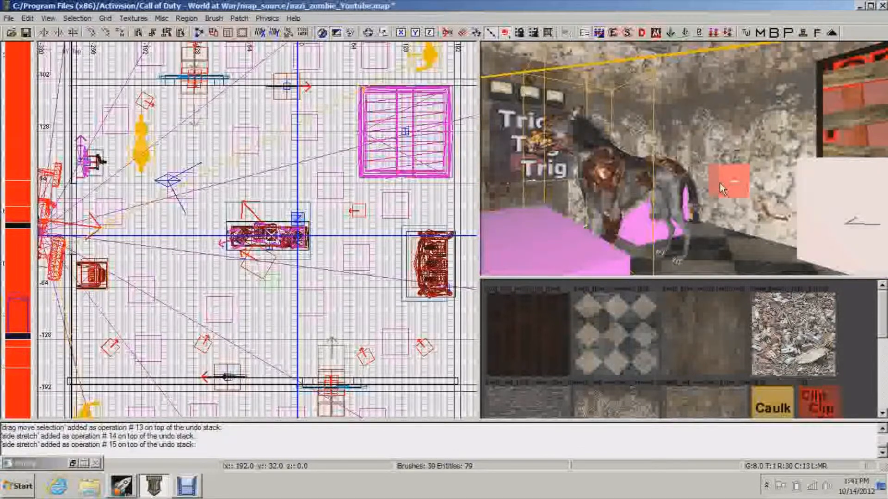
{"action": "left_click_drag", "start_coordinate": [152, 112], "coordinate": [125, 132]}
{"action": "left_click_drag", "start_coordinate": [668, 183], "coordinate": [706, 179]}
{"action": "left_click_drag", "start_coordinate": [121, 85], "coordinate": [188, 133]}
{"action": "left_click_drag", "start_coordinate": [188, 133], "coordinate": [184, 147]}
{"action": "left_click_drag", "start_coordinate": [719, 149], "coordinate": [719, 159]}
{"action": "key", "text": "Escape"}
{"action": "right_click_drag", "start_coordinate": [719, 159], "coordinate": [747, 160]}
Save the nazi_zombie_Youtube map and close the map editor.
{"action": "left_click", "coordinate": [26, 33]}
{"action": "right_click_drag", "start_coordinate": [736, 207], "coordinate": [741, 194]}
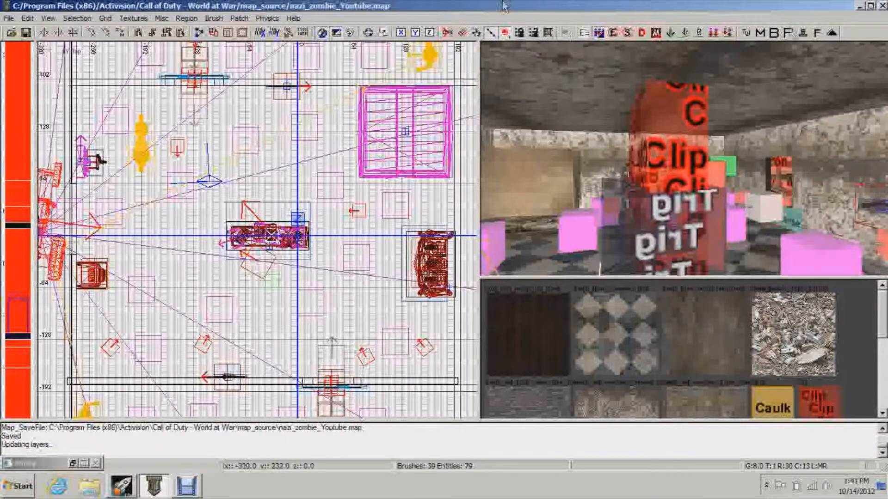
{"action": "left_click", "coordinate": [881, 5]}
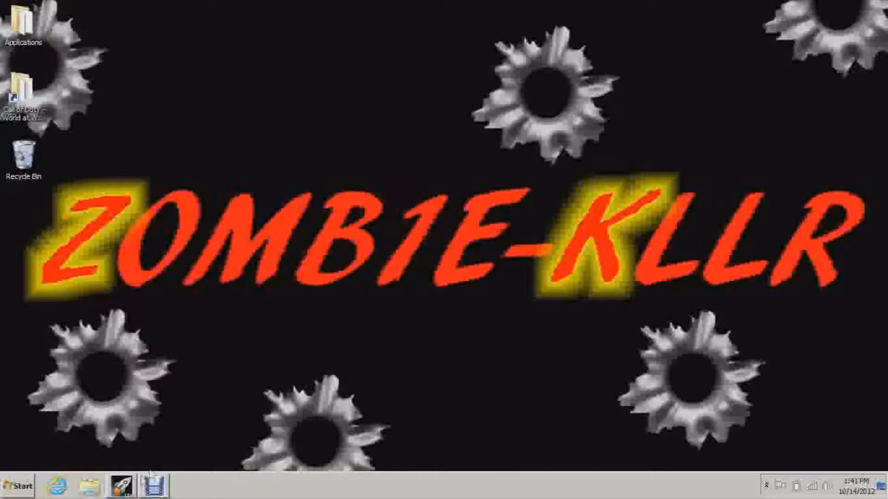
In Windows Explorer, open the maps folder inside mods\nazi_zombie_Youtube of the Call of Duty - World at War directory.
{"action": "left_click", "coordinate": [89, 486]}
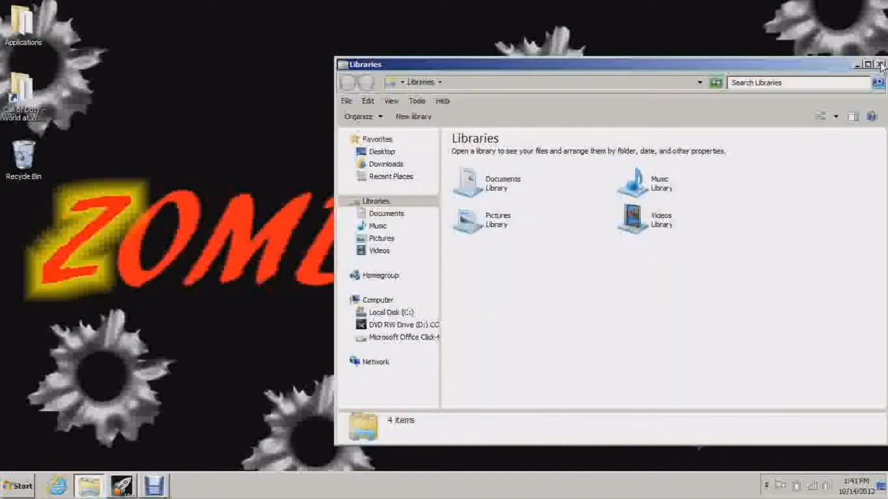
{"action": "left_click", "coordinate": [881, 65]}
{"action": "double_click", "coordinate": [21, 93]}
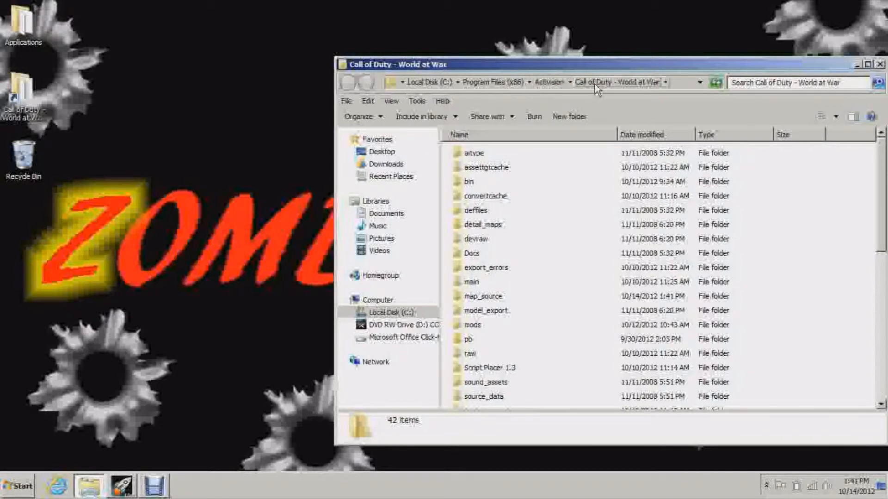
{"action": "scroll", "coordinate": [533, 347], "scroll_direction": "down", "scroll_amount": 1}
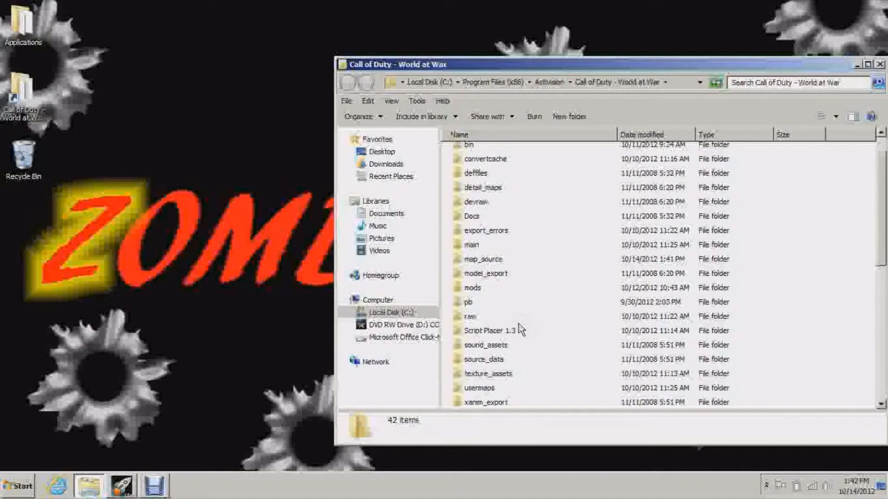
{"action": "double_click", "coordinate": [478, 287]}
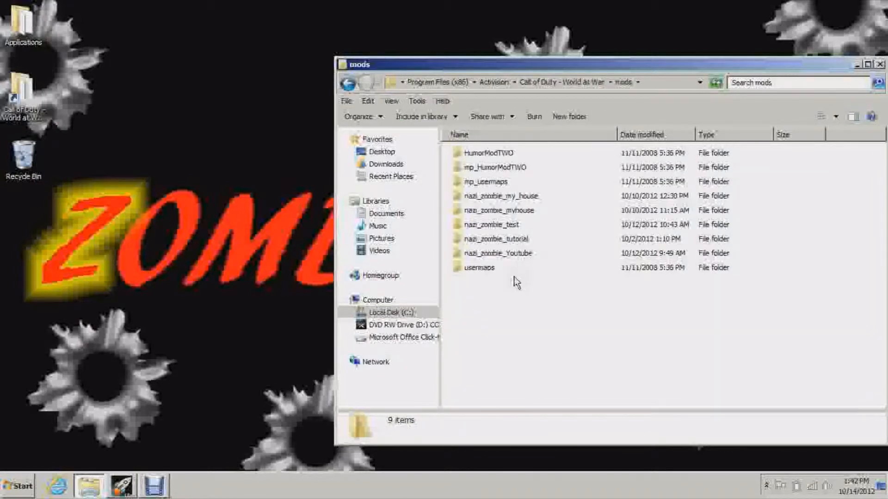
{"action": "left_click", "coordinate": [516, 255]}
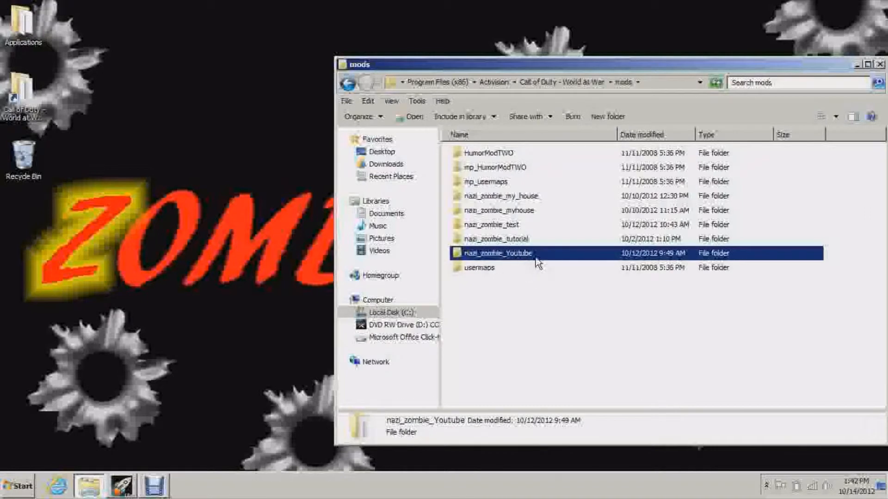
{"action": "double_click", "coordinate": [505, 257]}
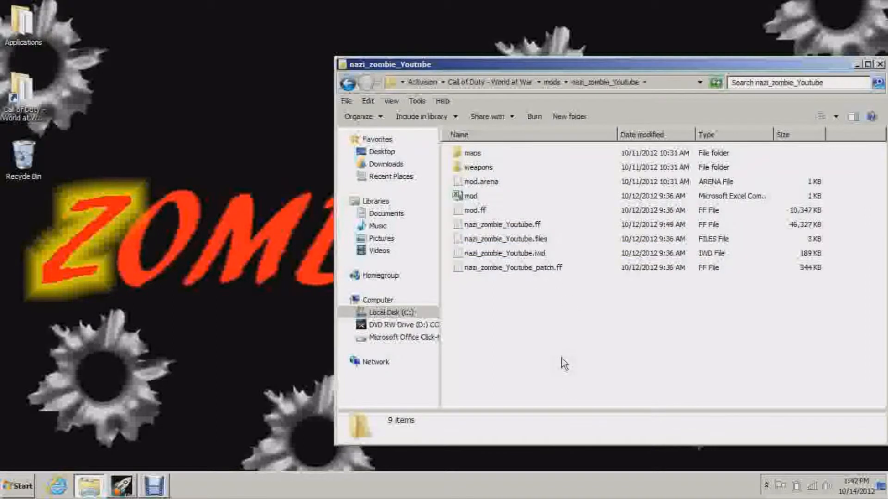
{"action": "double_click", "coordinate": [474, 155]}
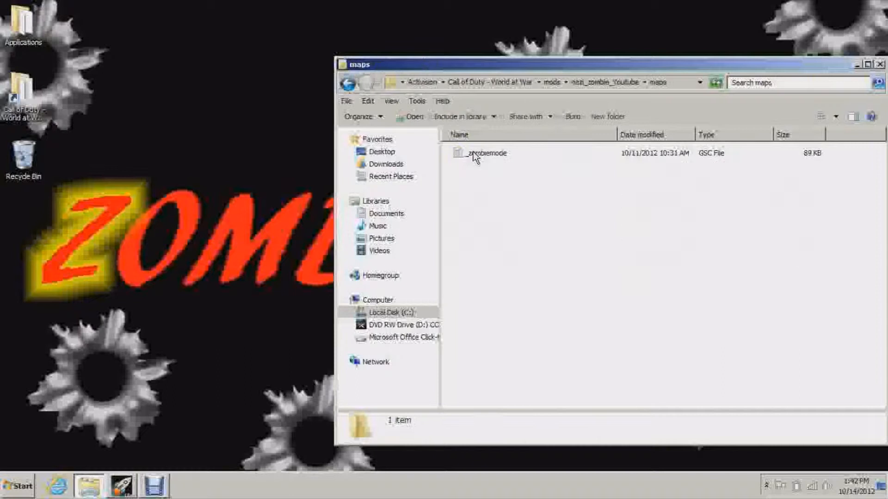
Open the _zombiemode GSC file in WordPad.
{"action": "left_click", "coordinate": [494, 159]}
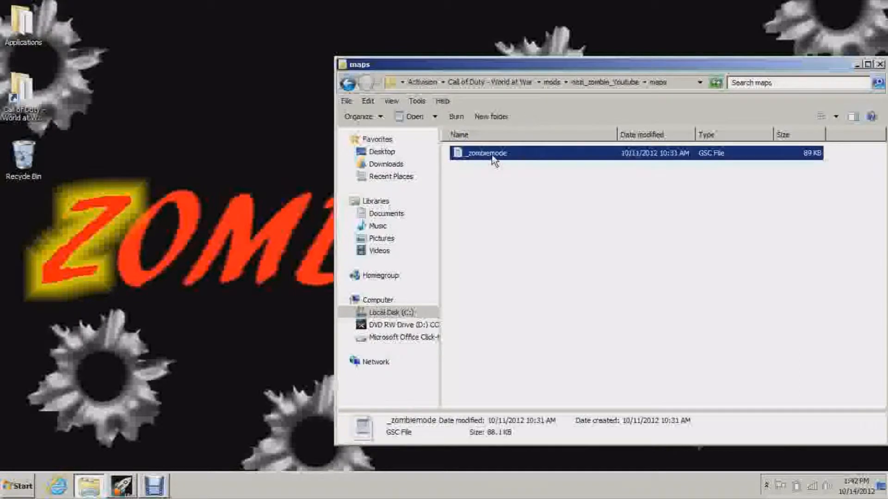
{"action": "right_click", "coordinate": [536, 157]}
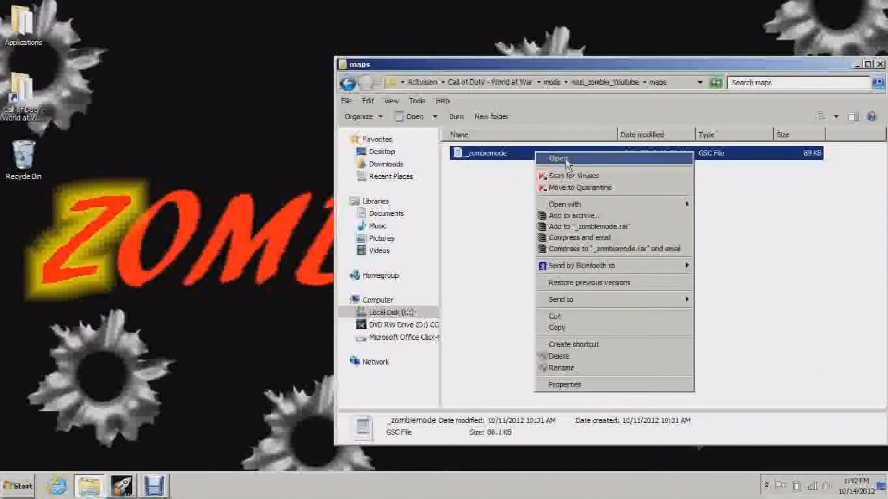
{"action": "mouse_move", "coordinate": [568, 208]}
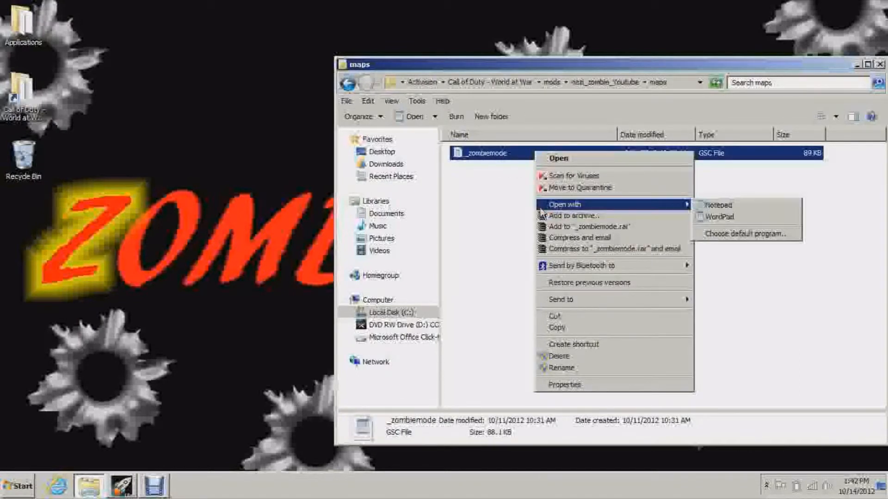
{"action": "left_click", "coordinate": [726, 217]}
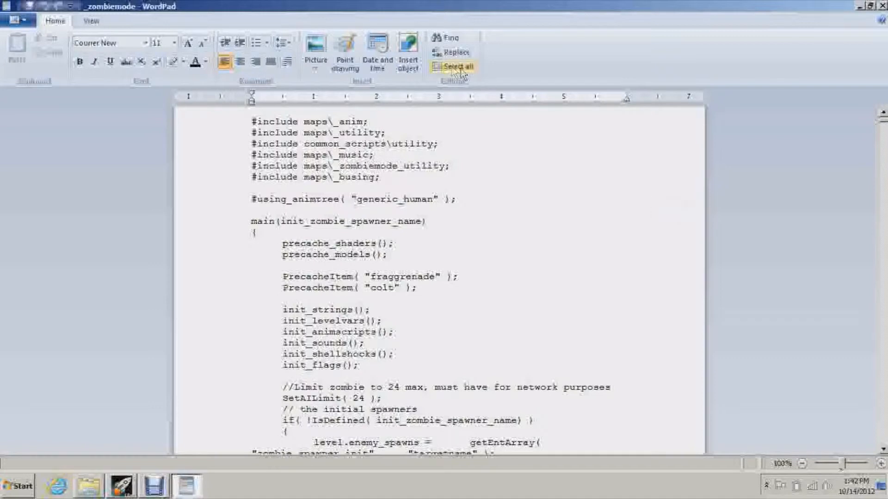
Search the script for the starting points setting, using terms such as "start" and "start_points".
{"action": "left_click", "coordinate": [450, 38]}
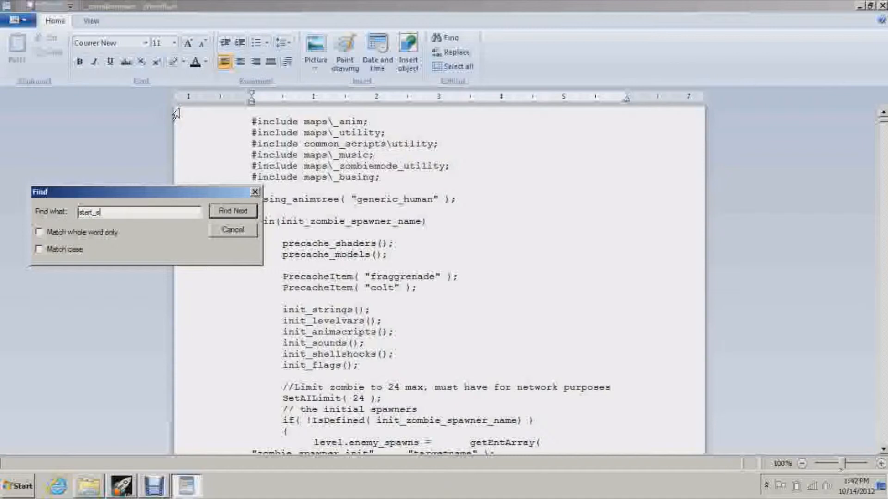
{"action": "key", "text": "Return"}
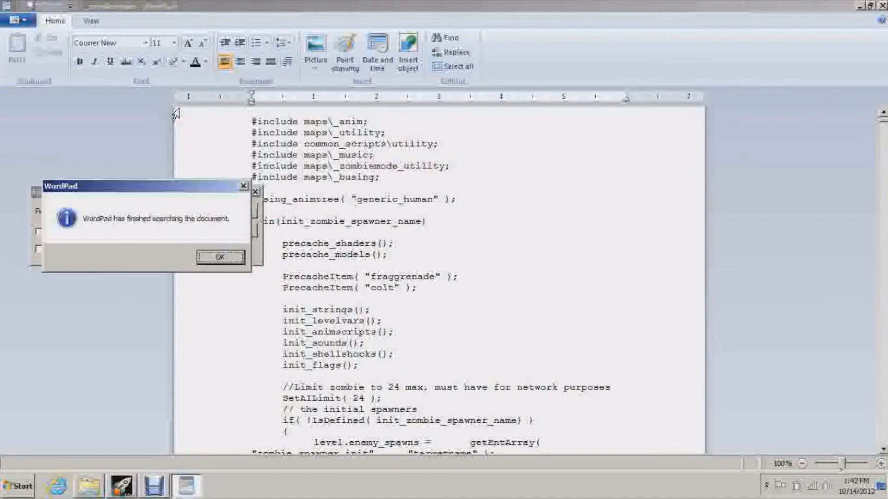
{"action": "left_click", "coordinate": [221, 257]}
{"action": "key", "text": "Return"}
{"action": "left_click", "coordinate": [220, 258]}
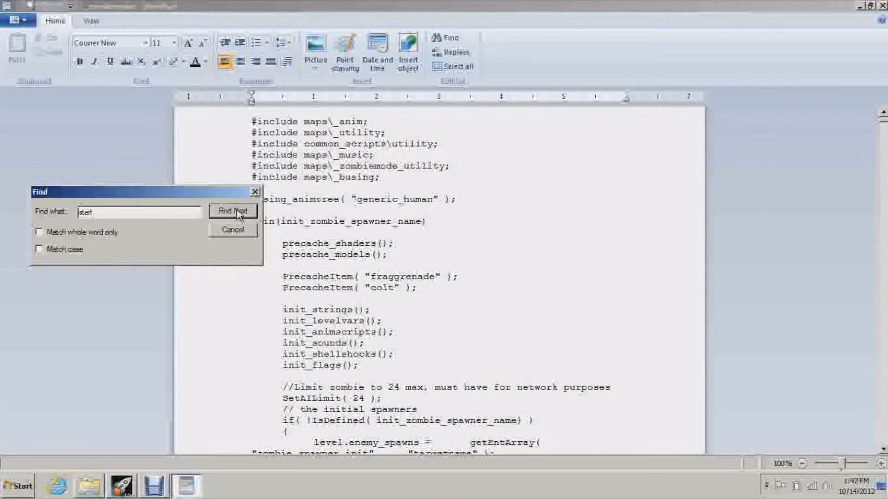
{"action": "left_click", "coordinate": [218, 210]}
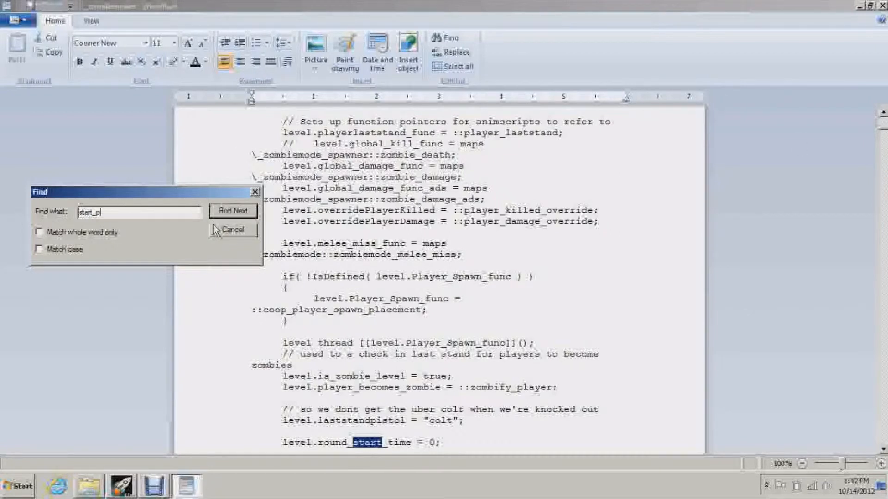
{"action": "type", "text": "t"}
{"action": "key", "text": "Return"}
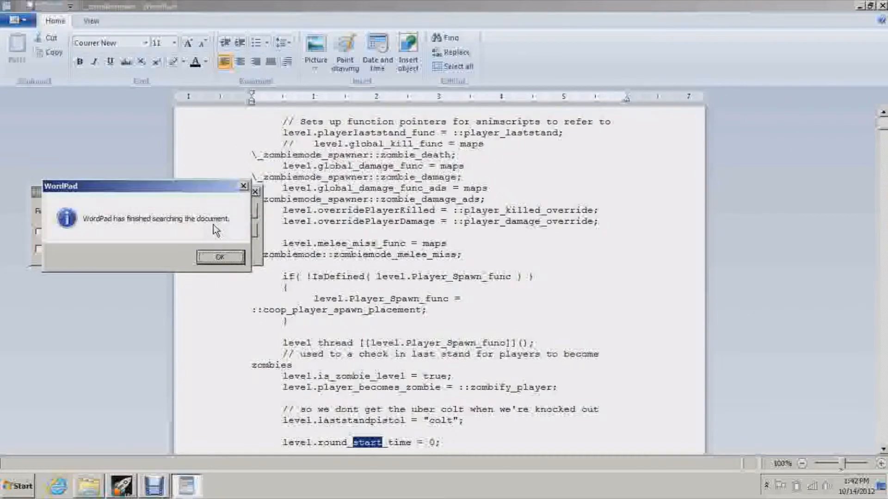
{"action": "left_click", "coordinate": [207, 260]}
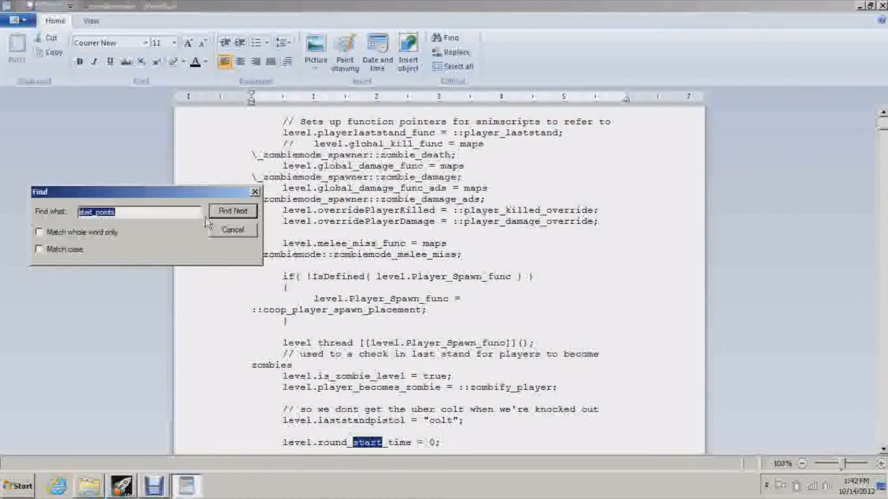
Search the script for "start_", cycle through its matches, and end the search.
{"action": "left_click", "coordinate": [189, 213]}
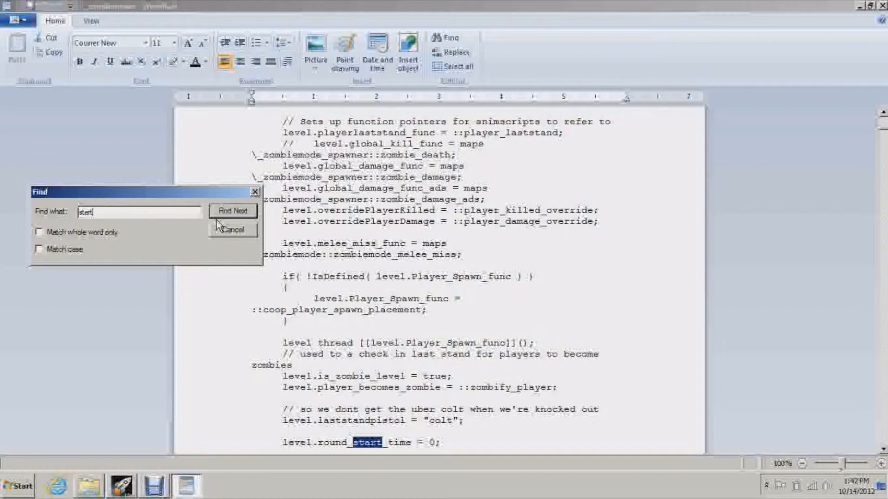
{"action": "key", "text": "Return"}
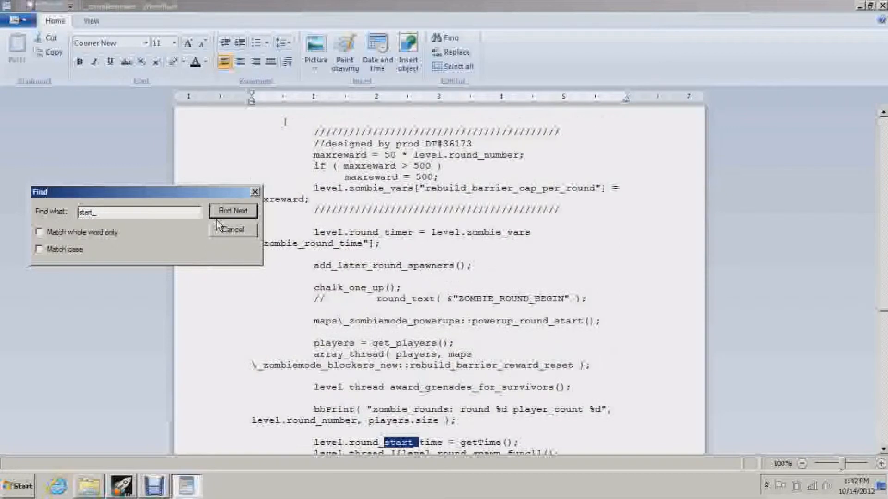
{"action": "left_click_drag", "start_coordinate": [885, 309], "coordinate": [883, 327]}
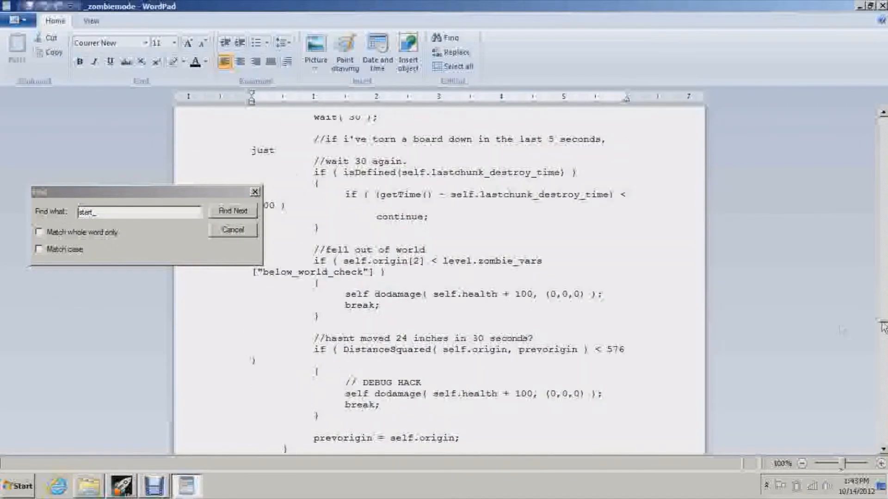
{"action": "left_click", "coordinate": [226, 213]}
{"action": "left_click", "coordinate": [227, 216]}
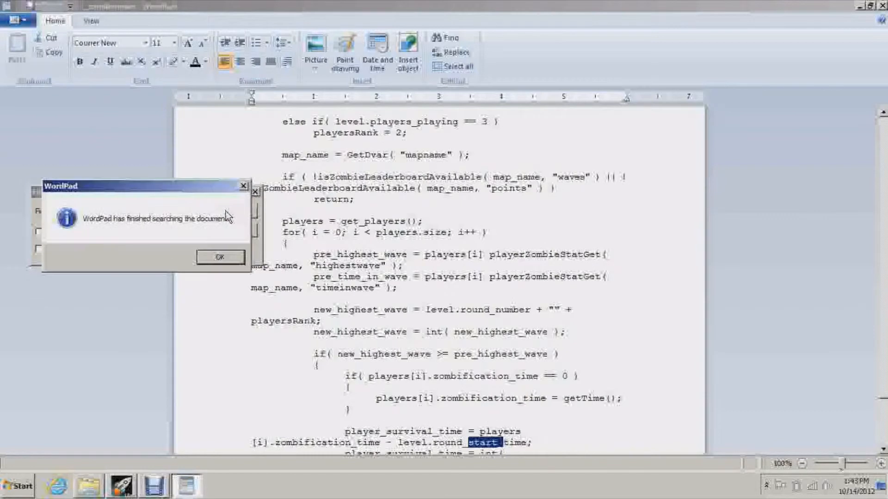
{"action": "left_click", "coordinate": [217, 259]}
{"action": "left_click", "coordinate": [246, 215]}
{"action": "left_click", "coordinate": [243, 212]}
{"action": "left_click", "coordinate": [242, 211]}
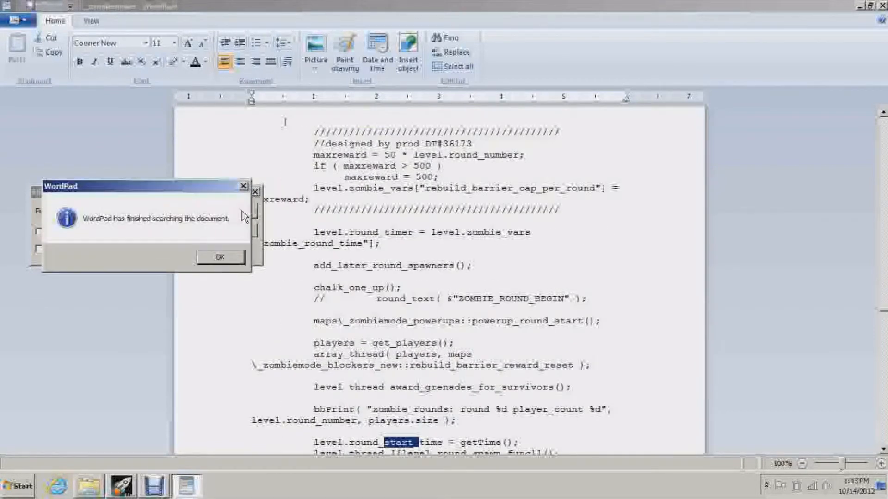
{"action": "left_click", "coordinate": [243, 259]}
{"action": "left_click", "coordinate": [248, 212]}
{"action": "left_click", "coordinate": [248, 212]}
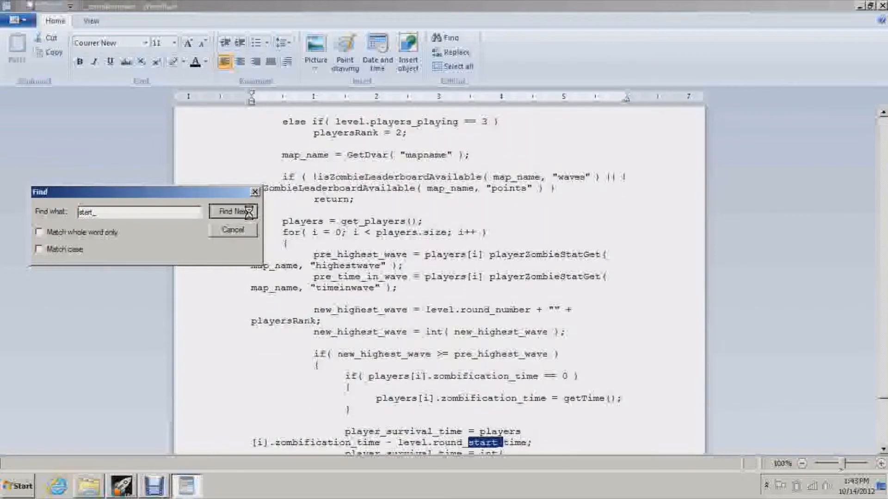
{"action": "left_click", "coordinate": [240, 257]}
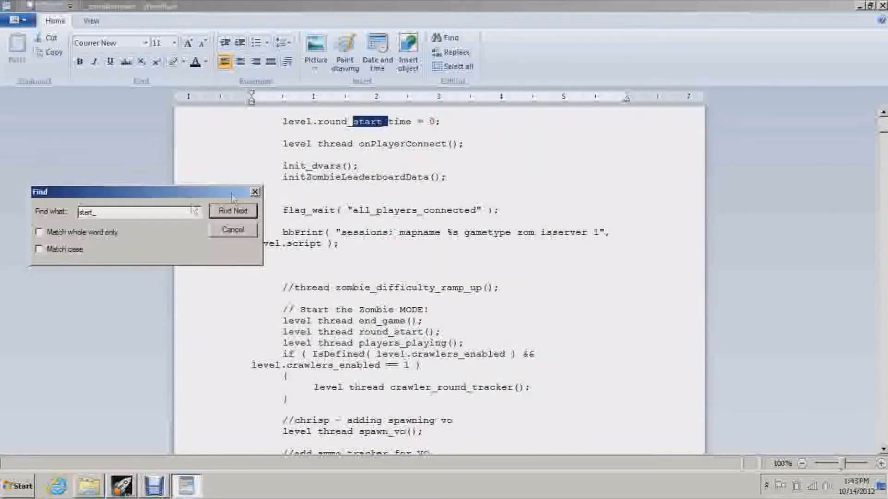
{"action": "left_click", "coordinate": [250, 229]}
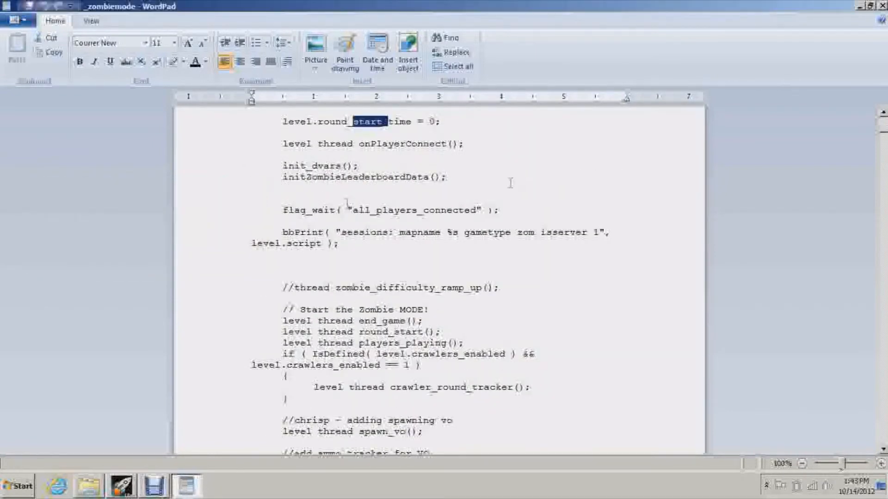
Look through the script's level variables, including the round, AI and scoring settings, and the effects section below them.
{"action": "left_click_drag", "start_coordinate": [883, 134], "coordinate": [883, 172]}
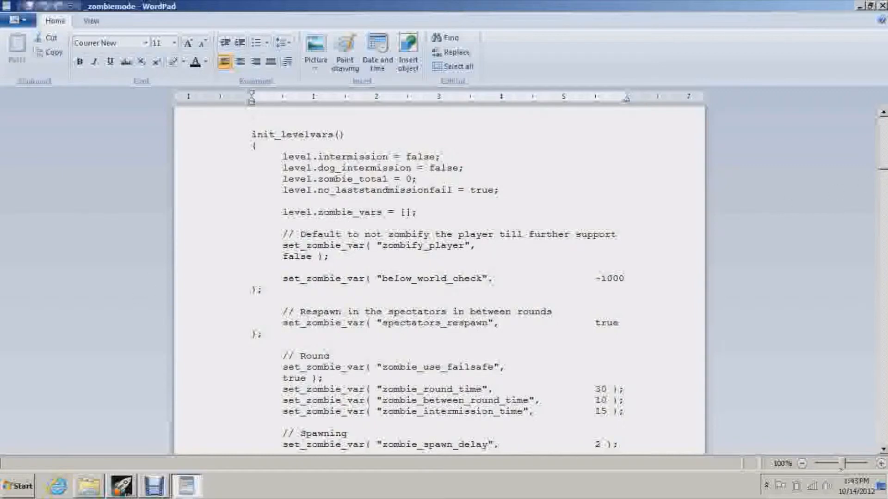
{"action": "left_click", "coordinate": [883, 449]}
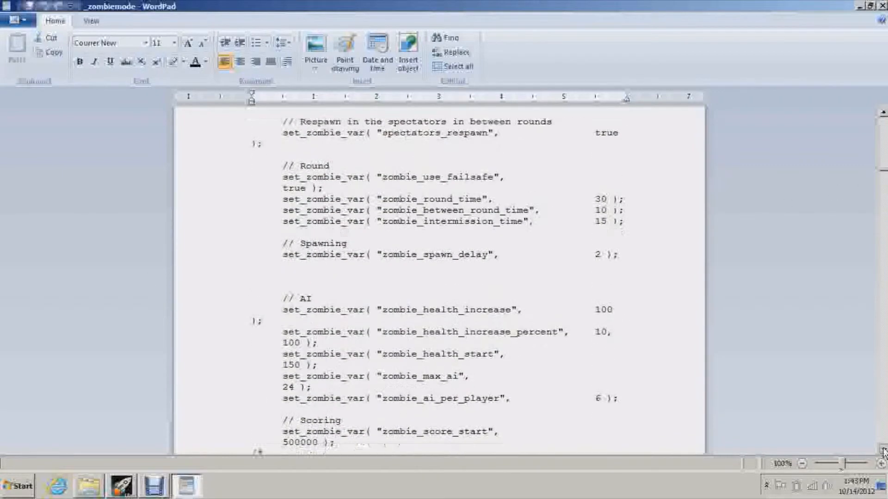
{"action": "left_click_drag", "start_coordinate": [883, 449], "coordinate": [882, 451]}
{"action": "left_click_drag", "start_coordinate": [883, 451], "coordinate": [883, 451]}
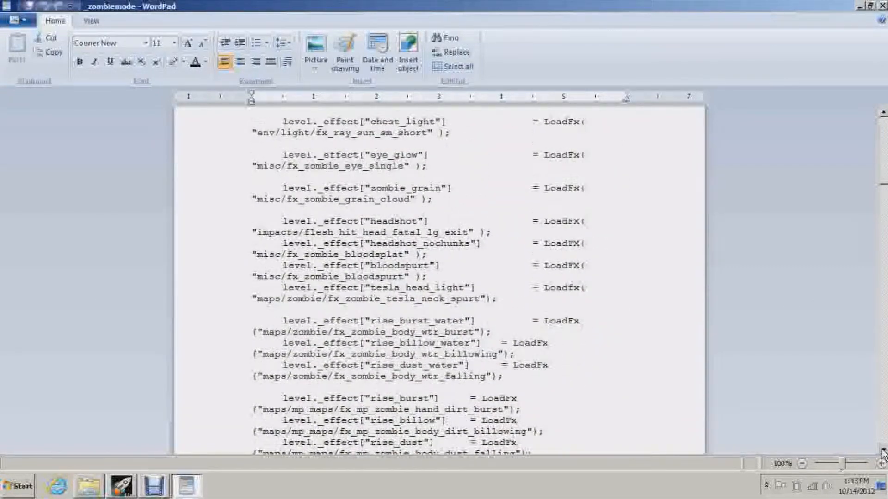
{"action": "left_click_drag", "start_coordinate": [882, 185], "coordinate": [883, 253]}
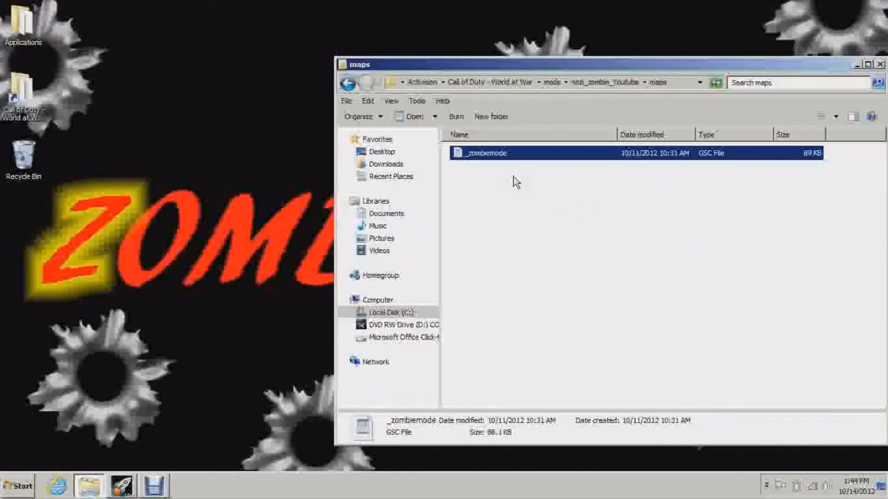
Reopen the _zombiemode GSC file in Notepad.
{"action": "right_click", "coordinate": [506, 154]}
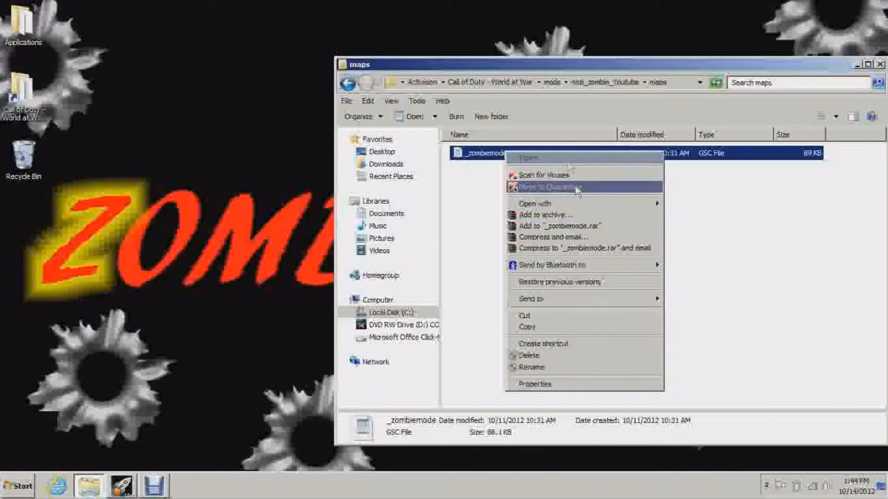
{"action": "mouse_move", "coordinate": [602, 209]}
{"action": "left_click", "coordinate": [689, 204]}
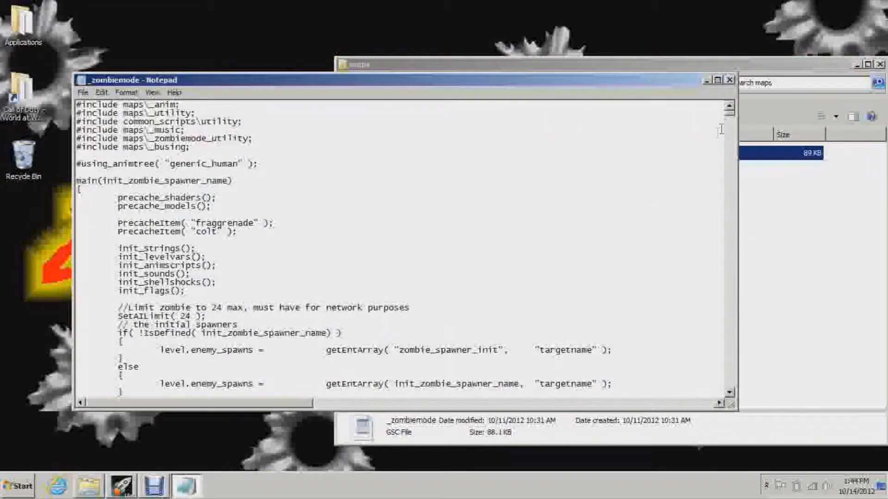
In the script's Scoring section, set zombie_score_start to 500 and the zombie_score_start value inside the zombie_cheat condition to 100.
{"action": "left_click_drag", "start_coordinate": [730, 116], "coordinate": [733, 159]}
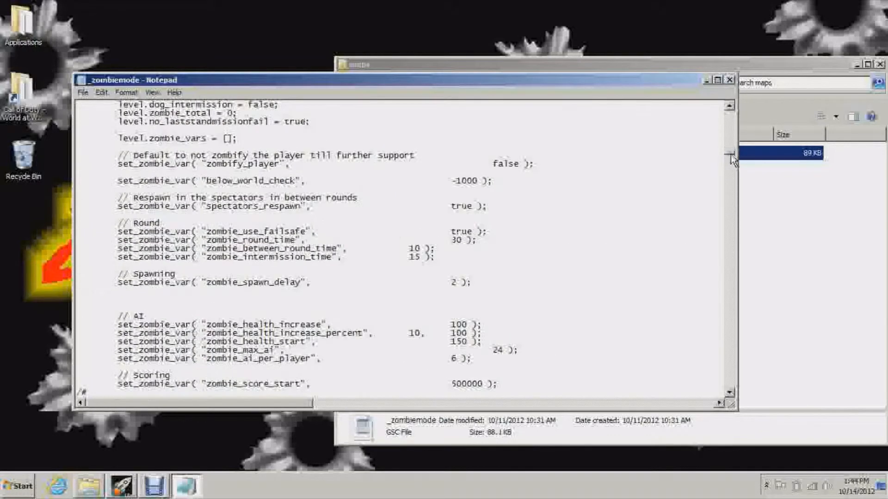
{"action": "scroll", "coordinate": [731, 394], "scroll_direction": "down", "scroll_amount": 7}
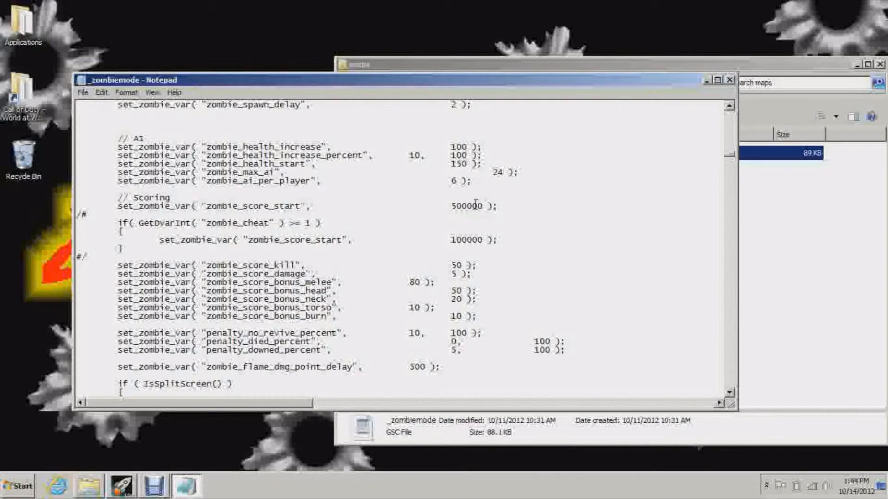
{"action": "key", "text": "BackSpace"}
{"action": "key", "text": "BackSpace"}
{"action": "key", "text": "BackSpace"}
{"action": "key", "text": "BackSpace"}
{"action": "key", "text": "BackSpace"}
{"action": "key", "text": "BackSpace"}
Try to save the edited _zombiemode script in the mod's maps folder.
{"action": "left_click", "coordinate": [83, 92]}
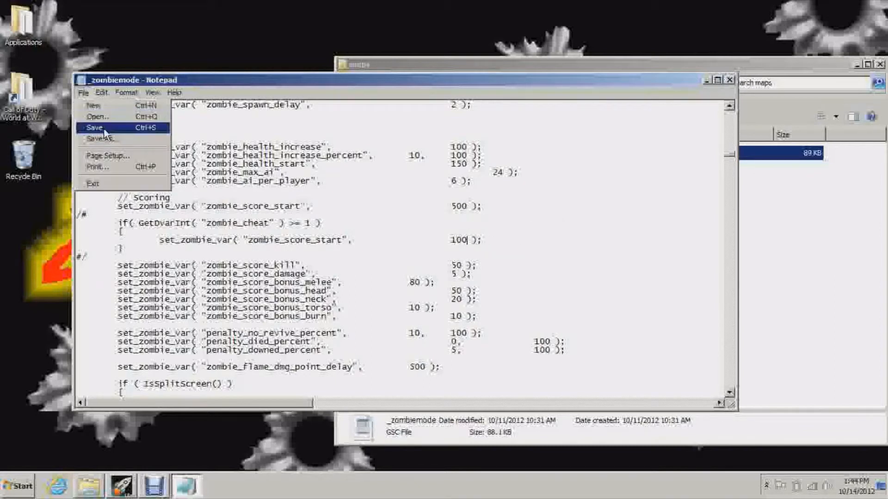
{"action": "left_click", "coordinate": [124, 130]}
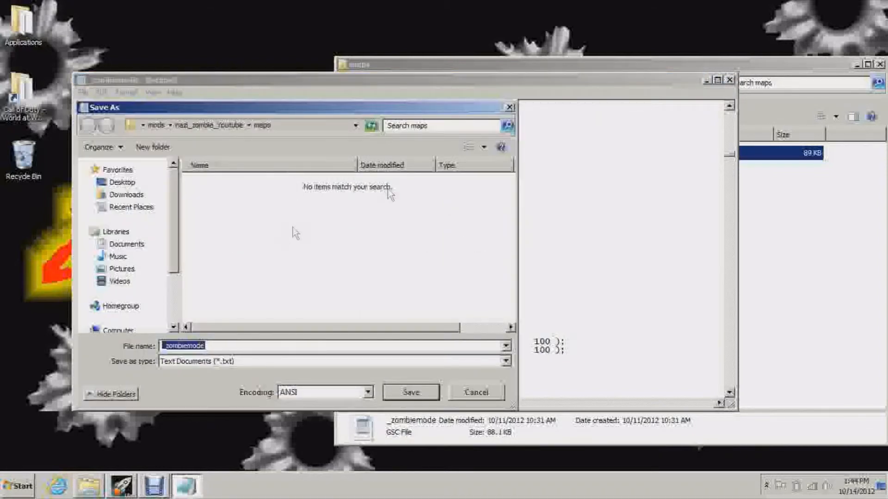
{"action": "left_click", "coordinate": [463, 393]}
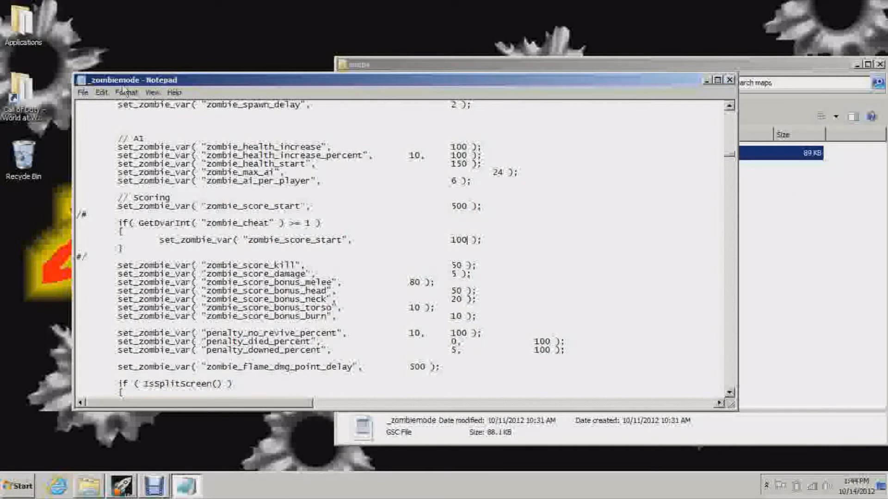
Close the _zombiemode script and discard its unsaved changes.
{"action": "left_click", "coordinate": [706, 80]}
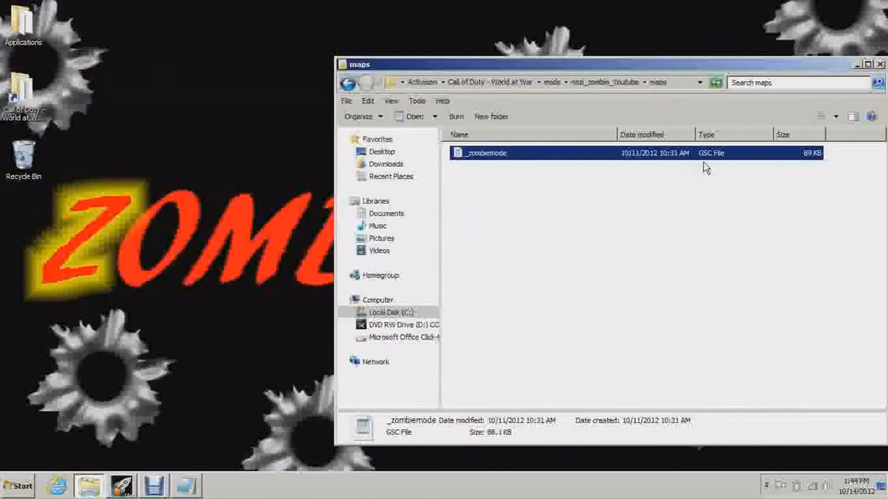
{"action": "left_click", "coordinate": [187, 486]}
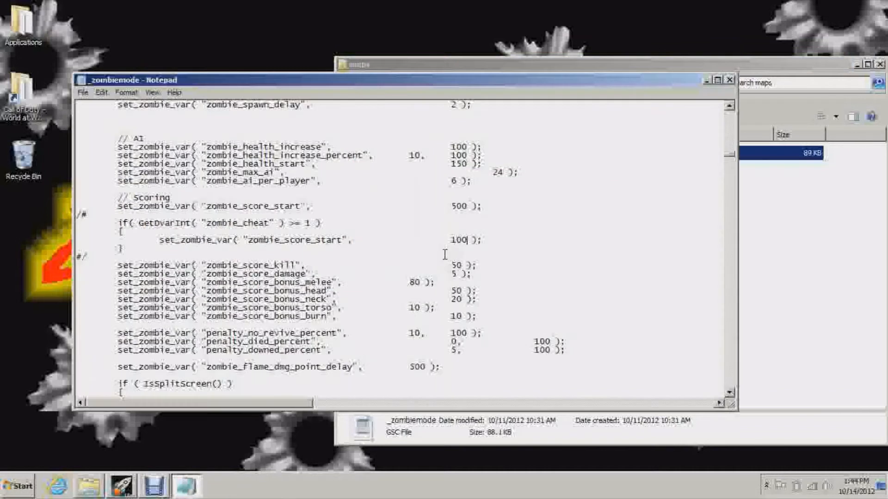
{"action": "left_click", "coordinate": [729, 80]}
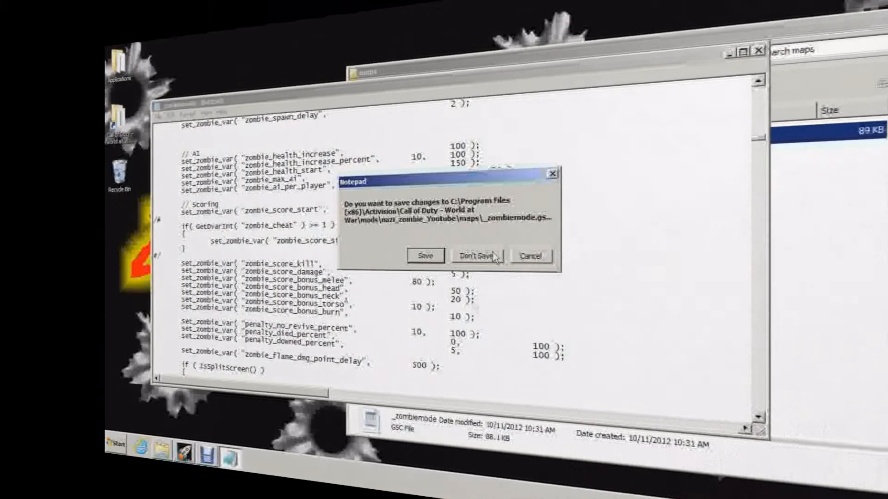
{"action": "left_click", "coordinate": [494, 254]}
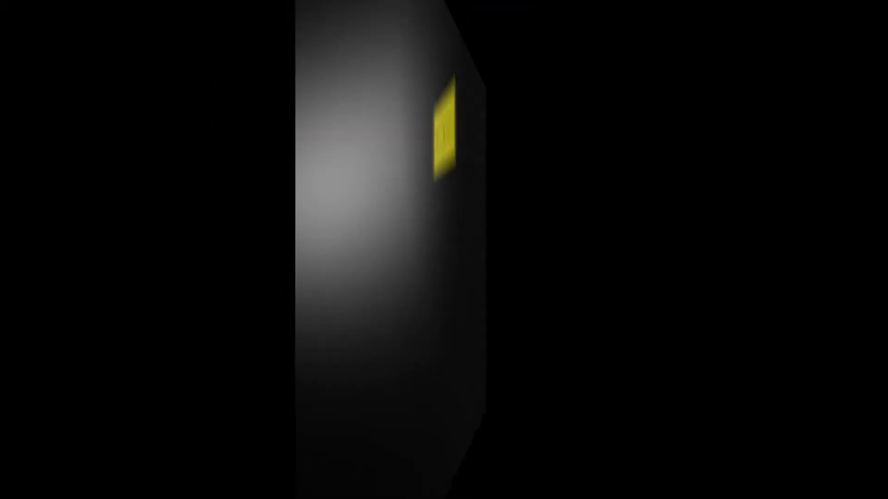